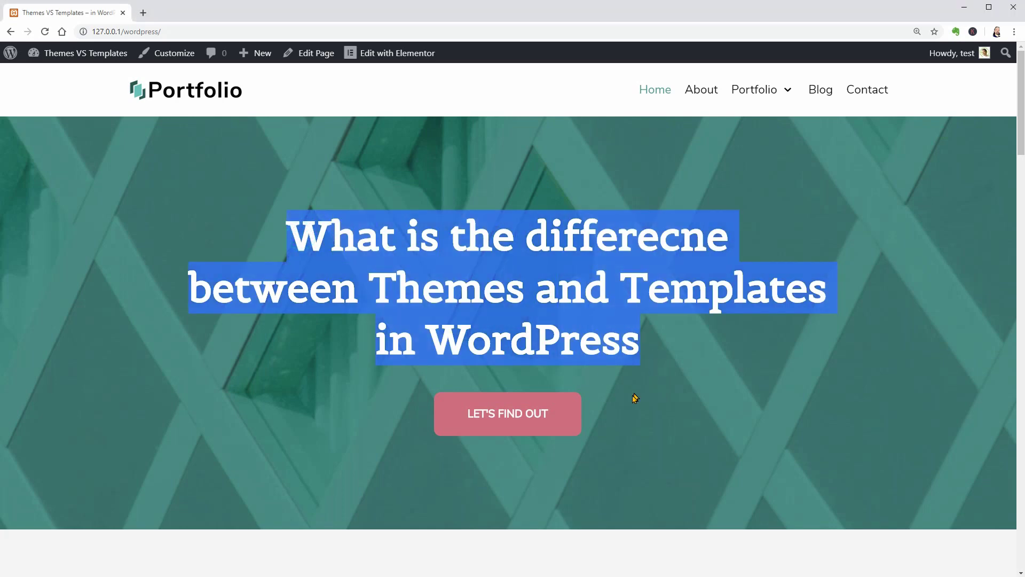
In the customizer, try the no-sidebar, left-sidebar and right-sidebar sitewide layouts.
{"action": "left_click", "coordinate": [564, 430]}
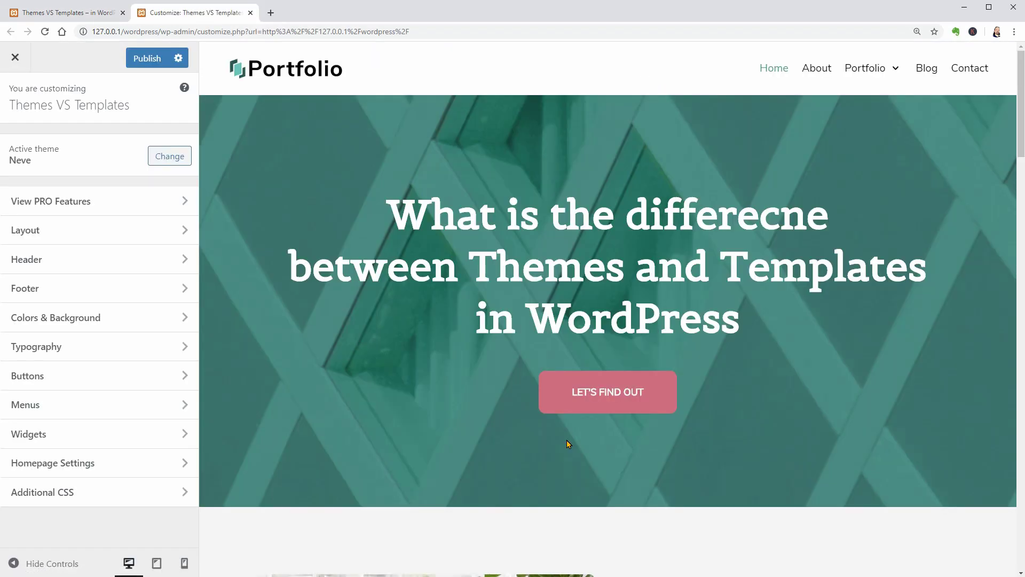
{"action": "left_click", "coordinate": [172, 231]}
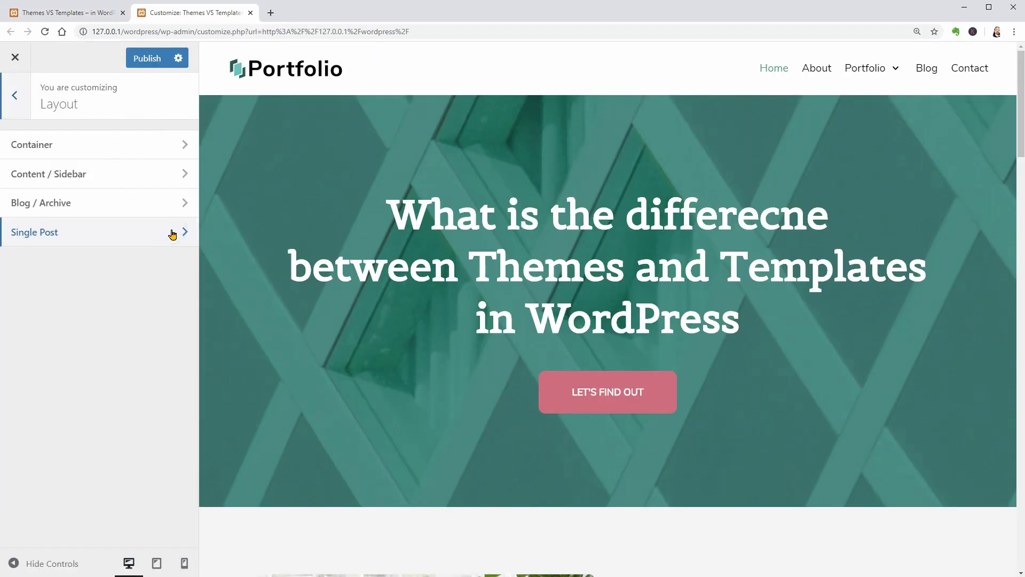
{"action": "left_click", "coordinate": [168, 182]}
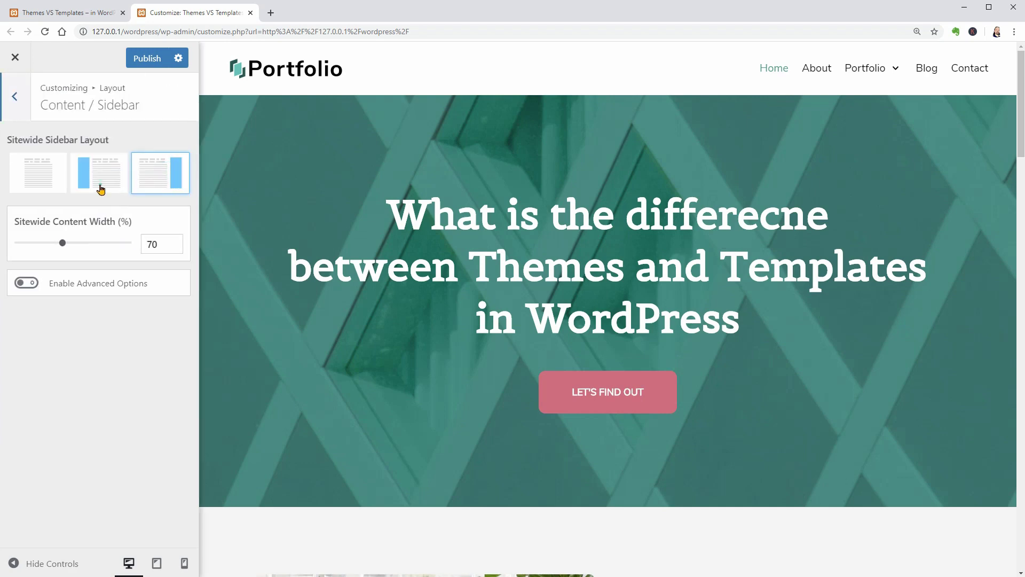
{"action": "left_click", "coordinate": [37, 180]}
{"action": "left_click", "coordinate": [85, 183]}
{"action": "left_click", "coordinate": [156, 178]}
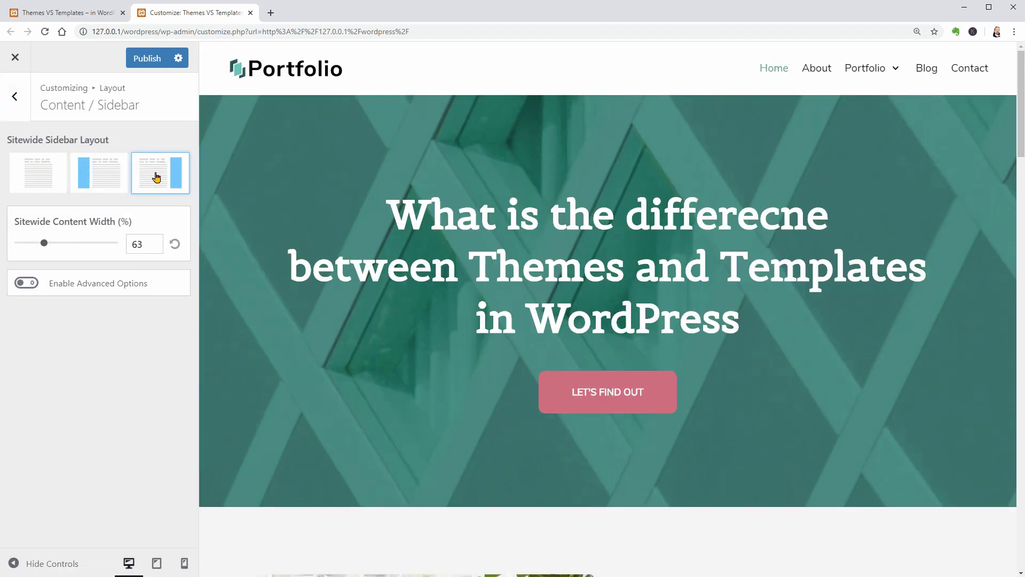
{"action": "left_click", "coordinate": [15, 96]}
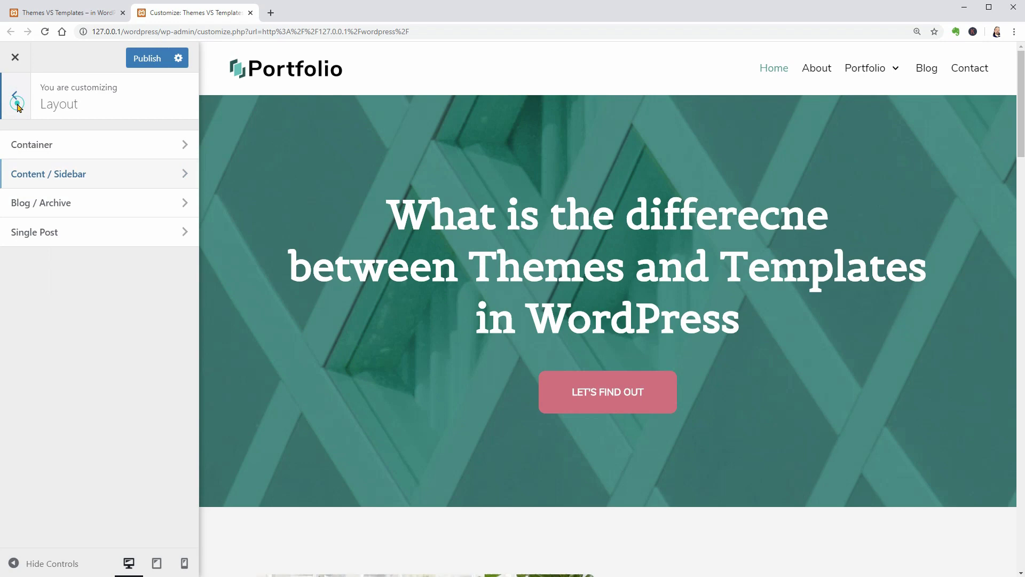
{"action": "left_click", "coordinate": [14, 96]}
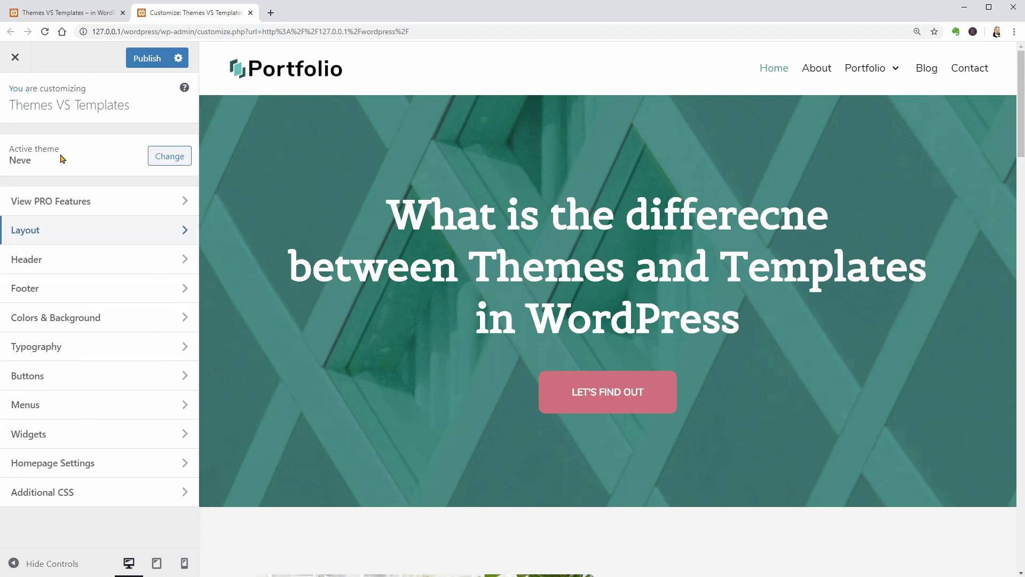
Browse the header, Colors & Background and body Typography font settings in the customizer.
{"action": "left_click", "coordinate": [120, 262]}
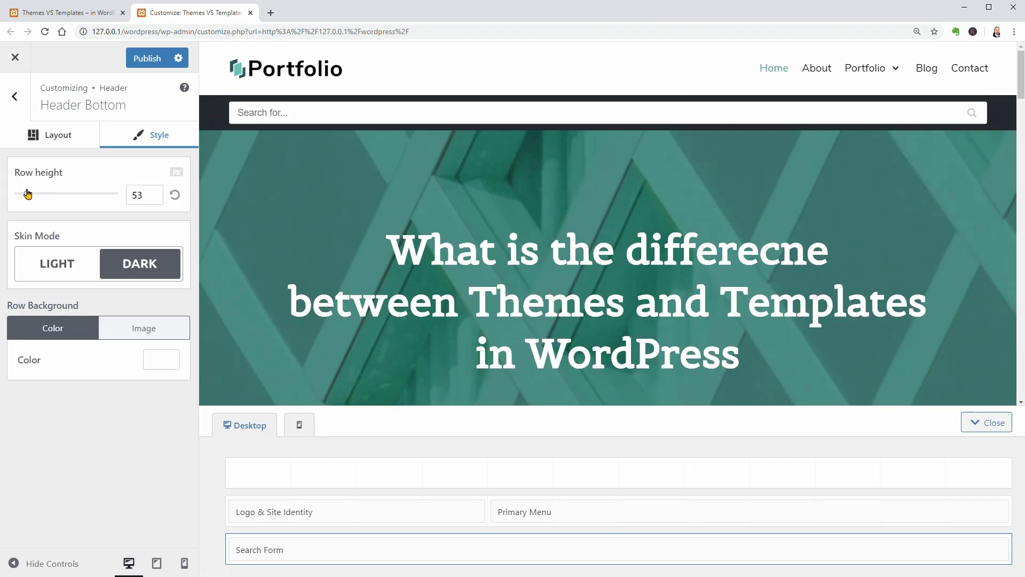
{"action": "left_click", "coordinate": [14, 96]}
{"action": "left_click", "coordinate": [15, 96]}
{"action": "left_click", "coordinate": [168, 320]}
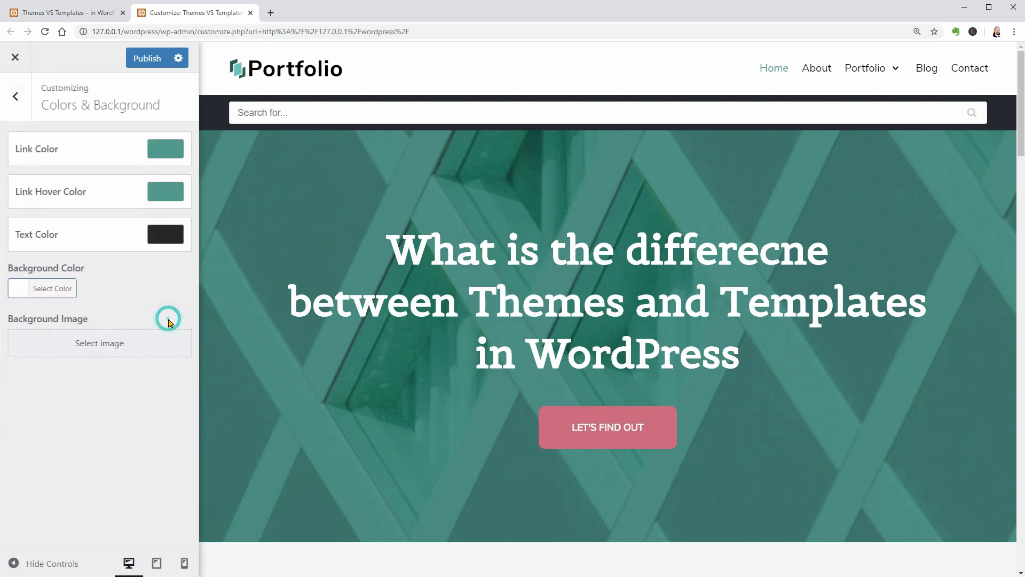
{"action": "key", "text": "Escape"}
{"action": "left_click", "coordinate": [137, 347]}
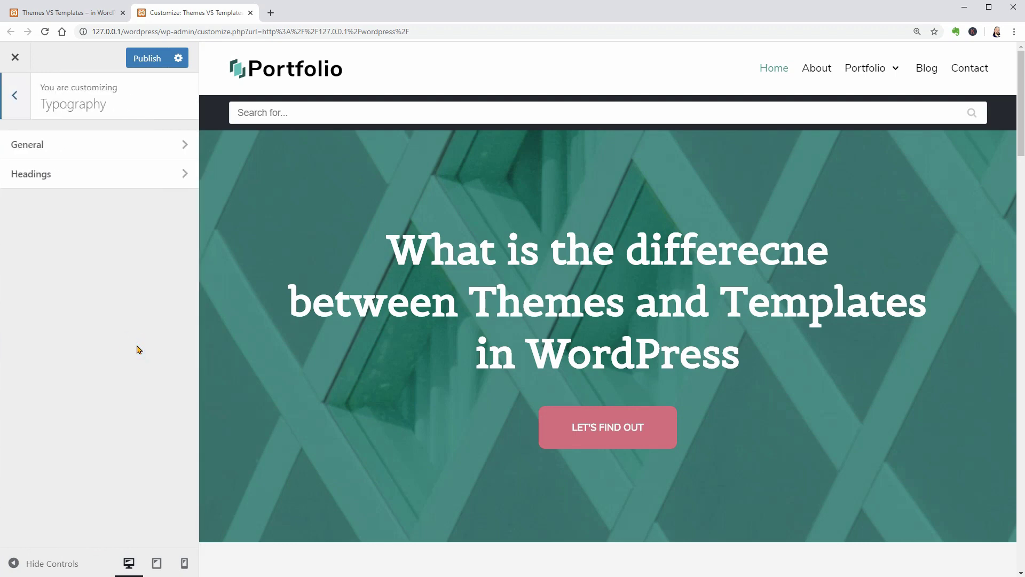
{"action": "left_click", "coordinate": [154, 156]}
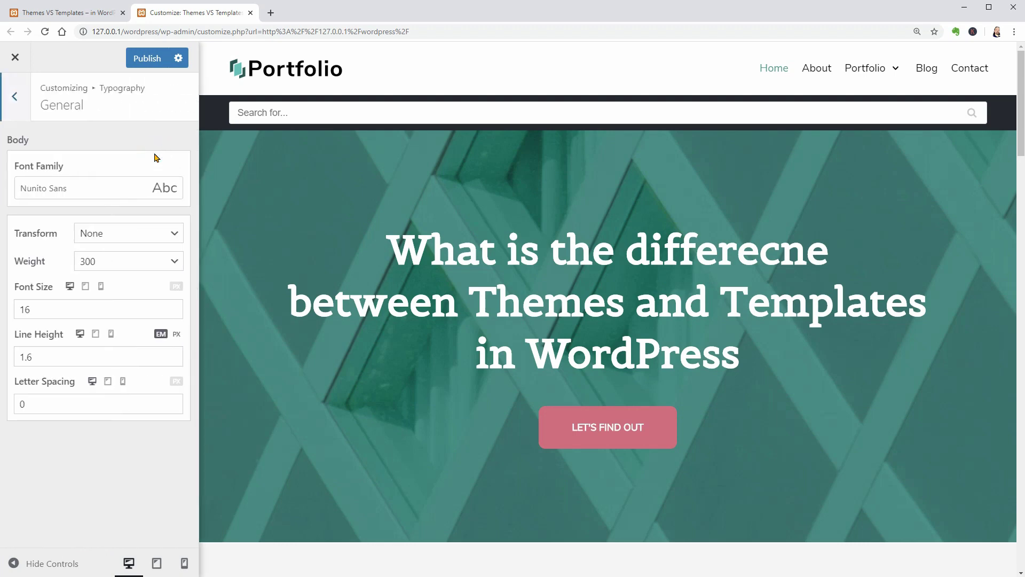
{"action": "left_click", "coordinate": [160, 188]}
{"action": "scroll", "coordinate": [203, 363], "scroll_direction": "down", "scroll_amount": 6}
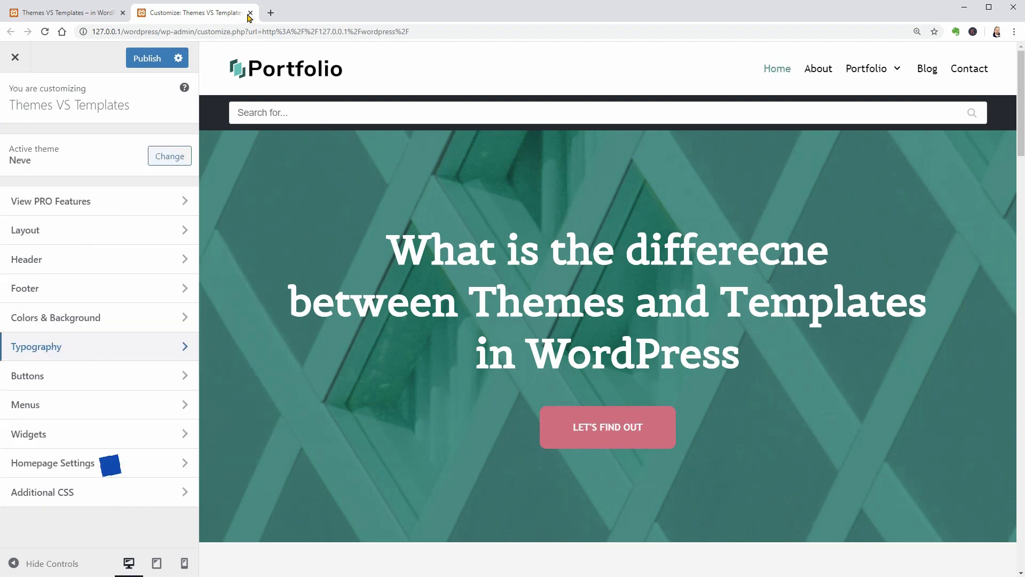
Leave the customizer unsaved and check Twenty Twenty's theme details on the Themes page.
{"action": "left_click", "coordinate": [251, 13]}
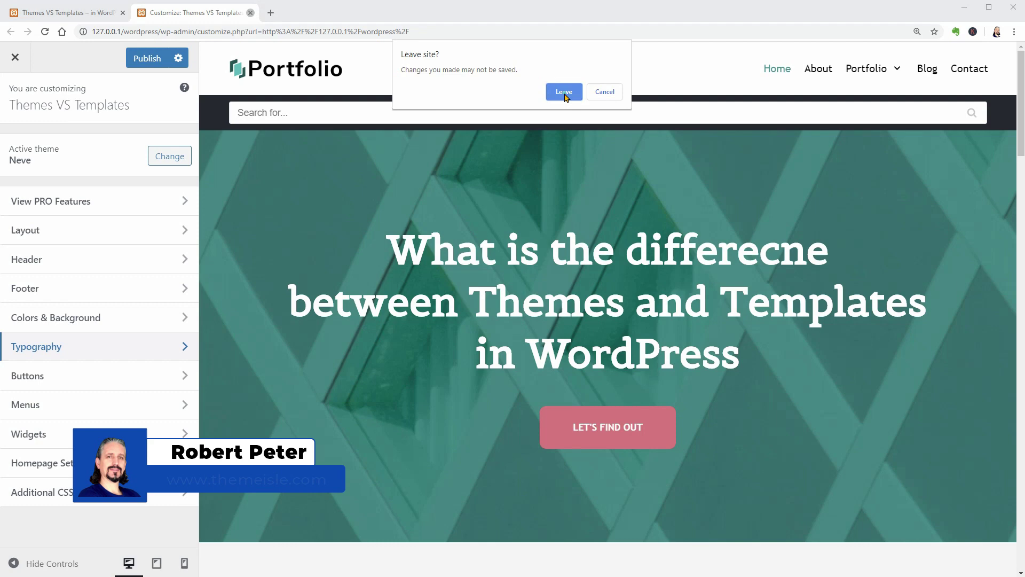
{"action": "left_click", "coordinate": [564, 92]}
{"action": "mouse_move", "coordinate": [91, 58]}
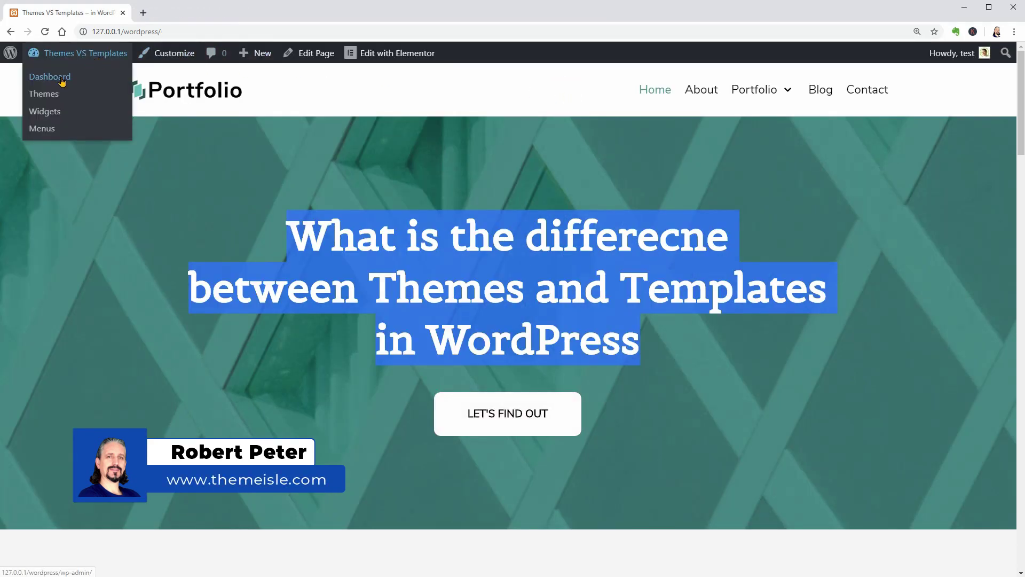
{"action": "left_click", "coordinate": [62, 82]}
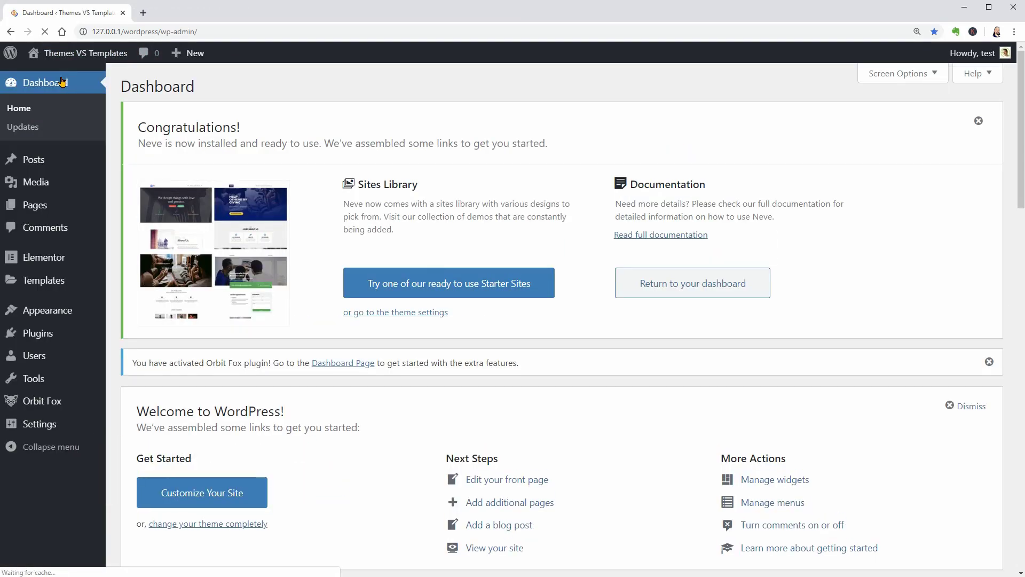
{"action": "mouse_move", "coordinate": [63, 317]}
{"action": "left_click", "coordinate": [128, 315]}
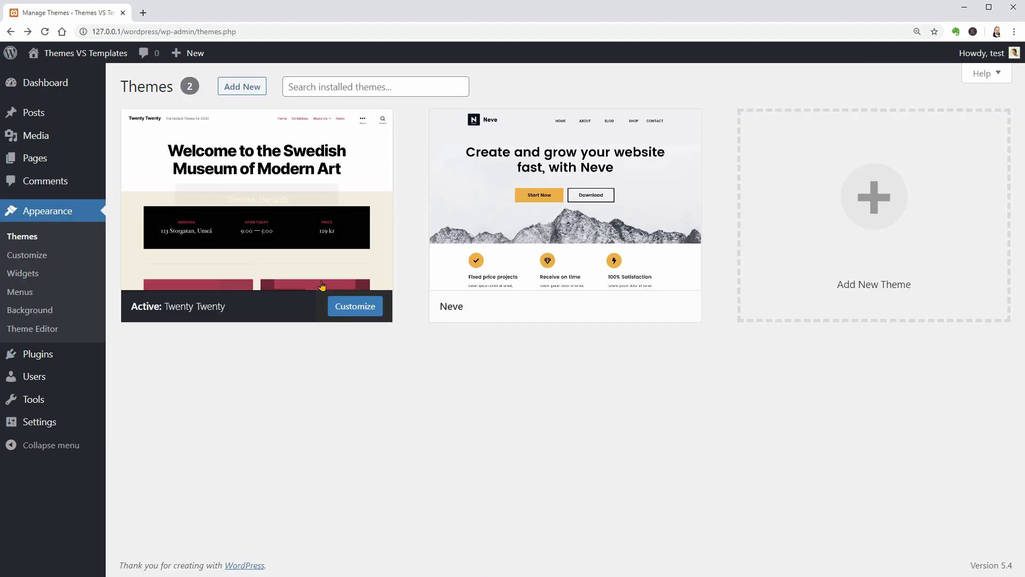
{"action": "left_click", "coordinate": [271, 209]}
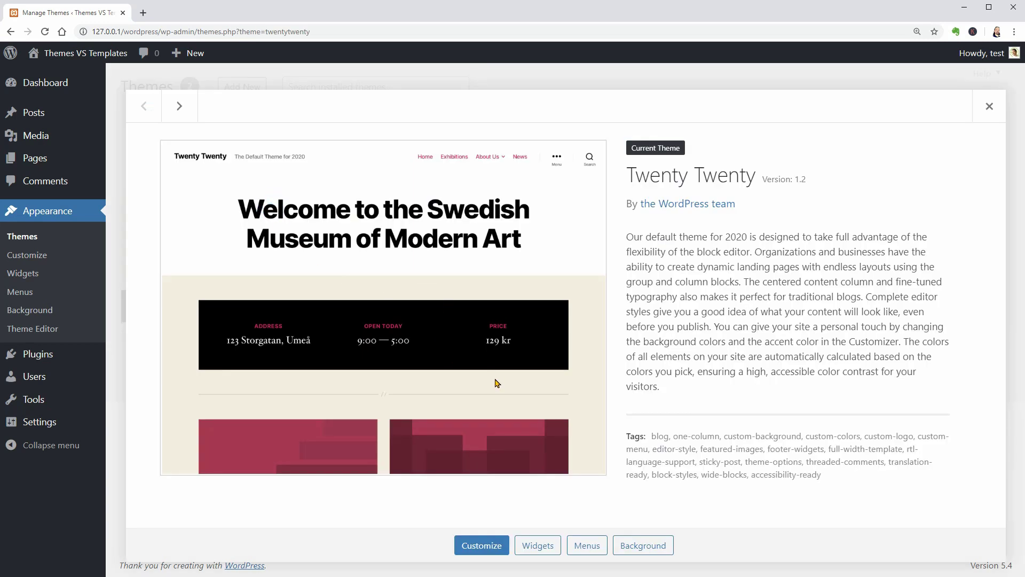
{"action": "left_click", "coordinate": [989, 107]}
Edit the Hello world! post and confirm its template stays Default template.
{"action": "mouse_move", "coordinate": [57, 115]}
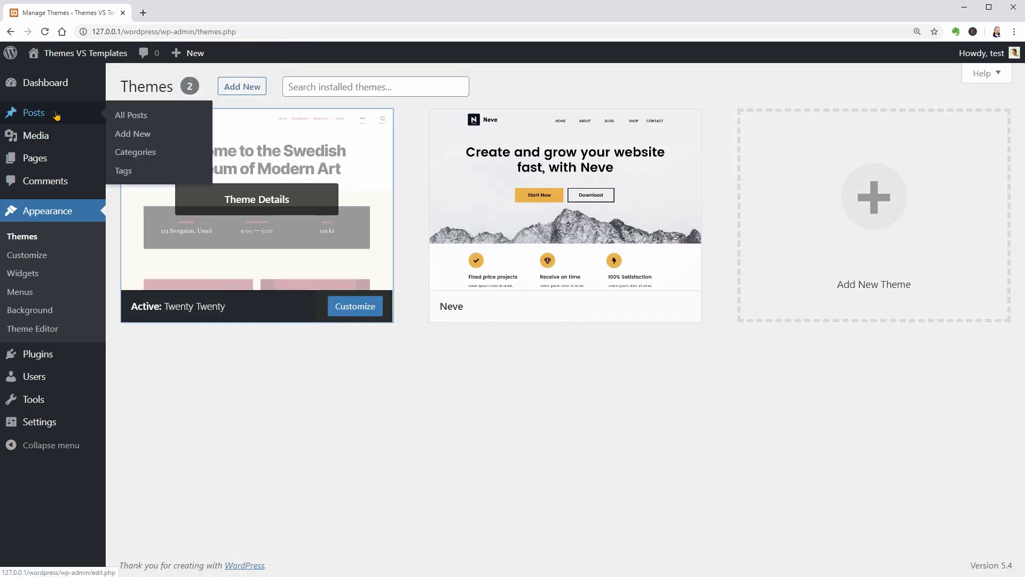
{"action": "left_click", "coordinate": [124, 116]}
{"action": "left_click", "coordinate": [155, 203]}
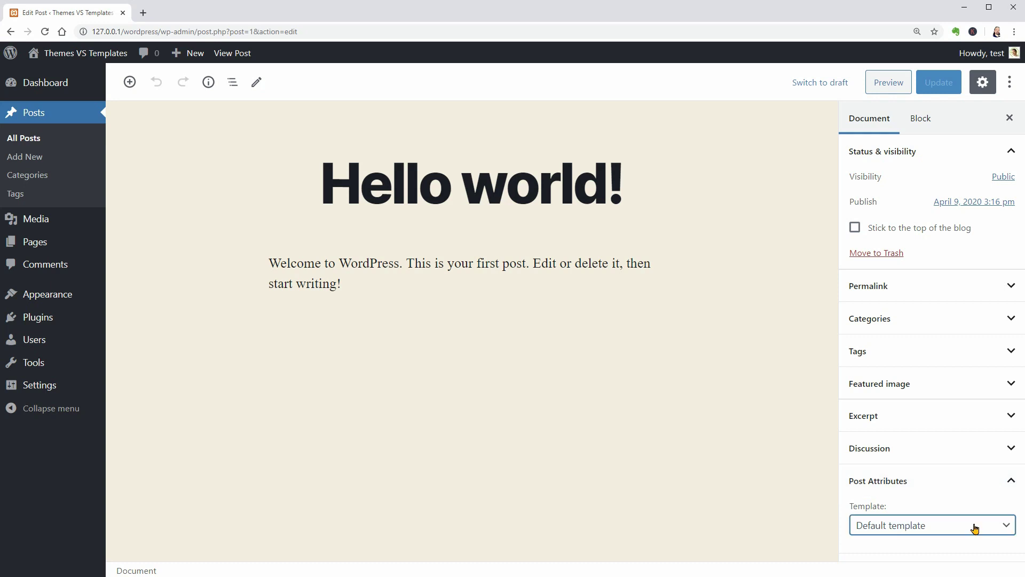
{"action": "left_click_drag", "start_coordinate": [857, 574], "coordinate": [861, 511]}
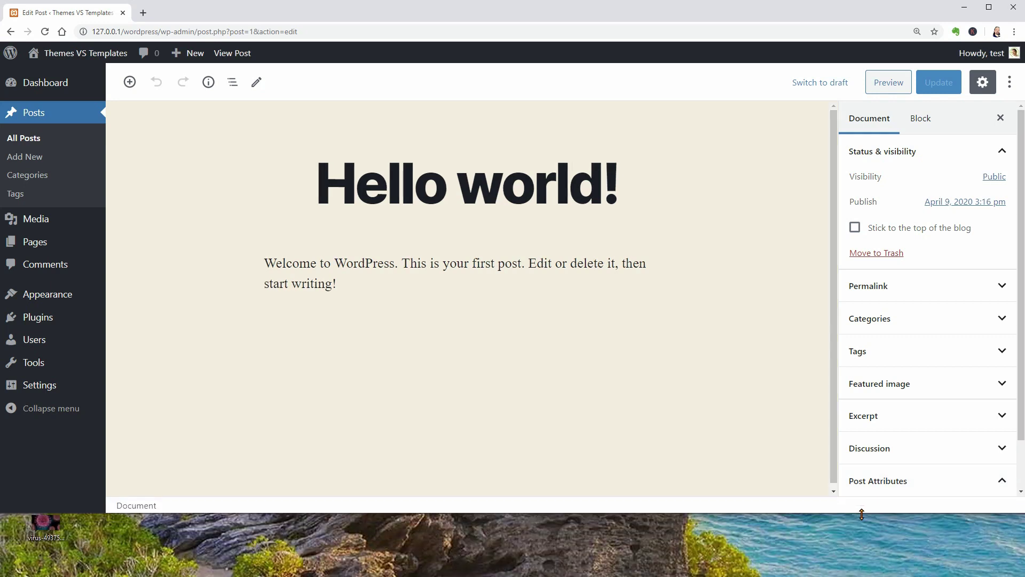
{"action": "scroll", "coordinate": [1022, 398], "scroll_direction": "down", "scroll_amount": 1}
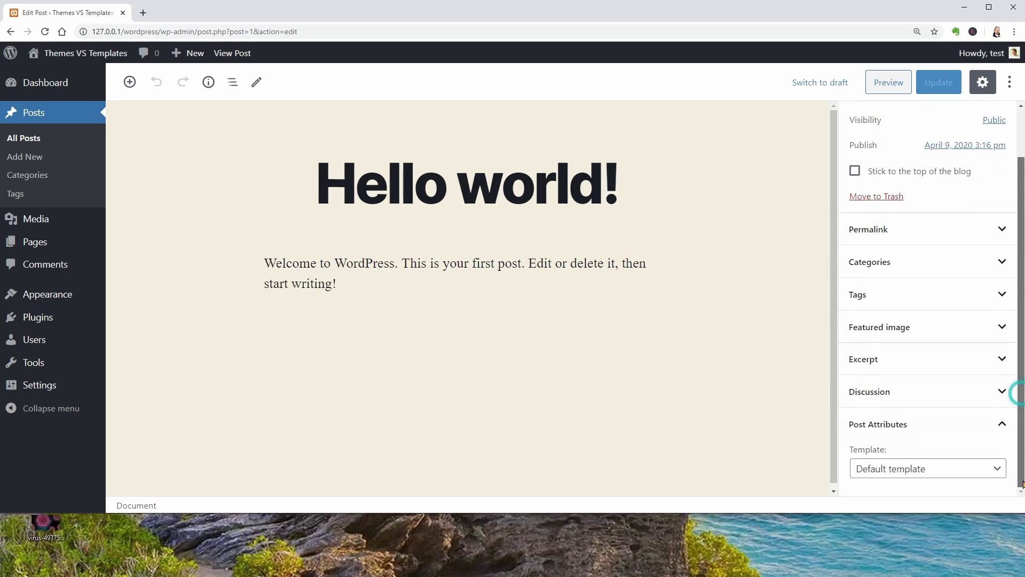
{"action": "left_click", "coordinate": [991, 474]}
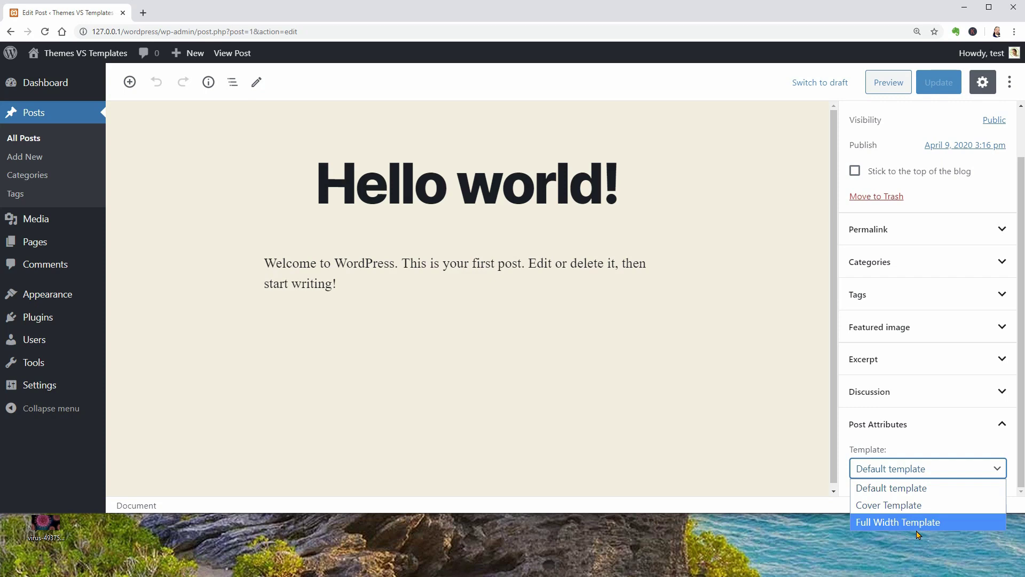
{"action": "left_click_drag", "start_coordinate": [824, 512], "coordinate": [833, 573]}
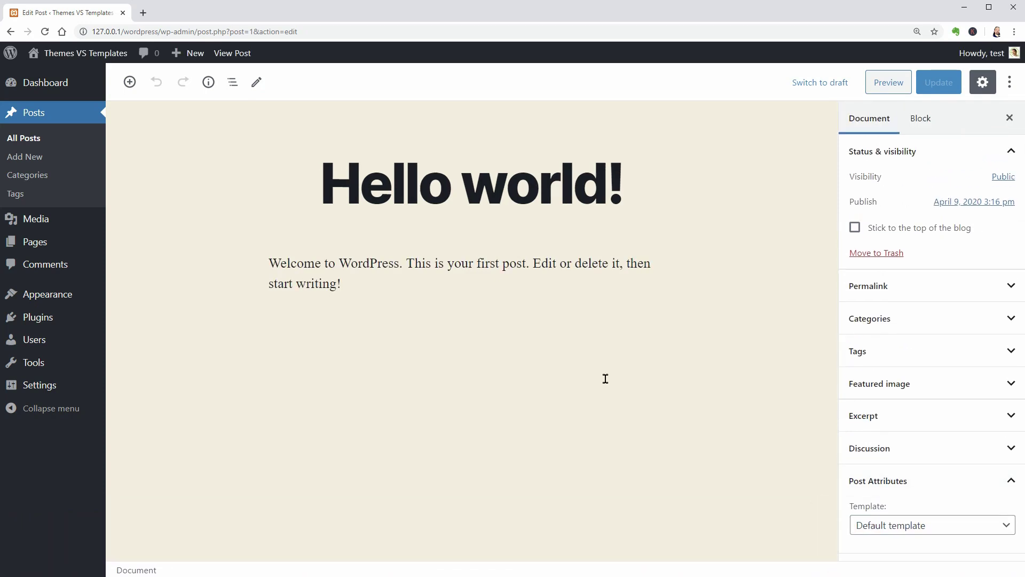
Delete the welcome paragraph and retitle the post 'Blog Post 1'.
{"action": "left_click", "coordinate": [322, 274]}
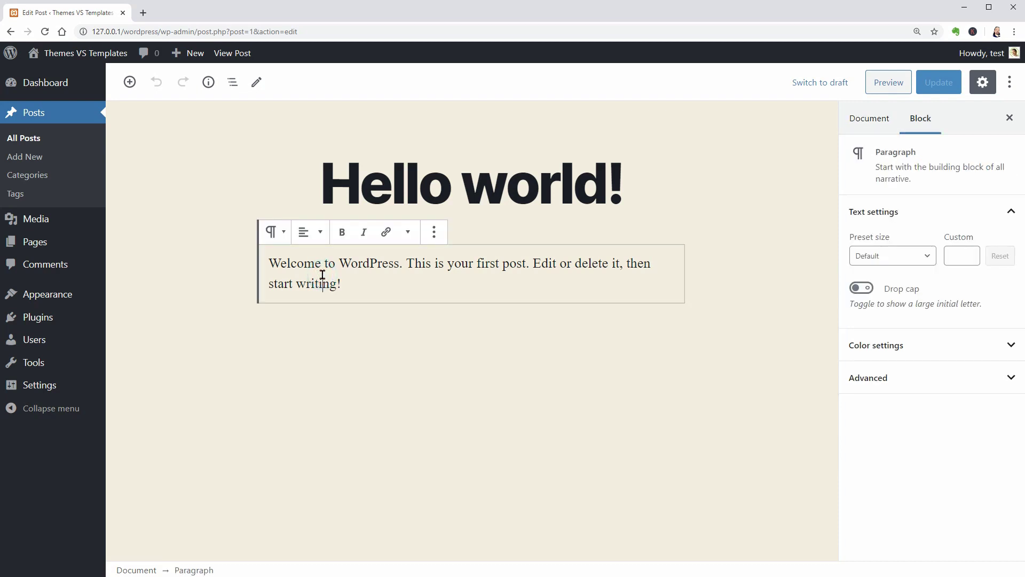
{"action": "left_click", "coordinate": [434, 233]}
{"action": "left_click", "coordinate": [468, 451]}
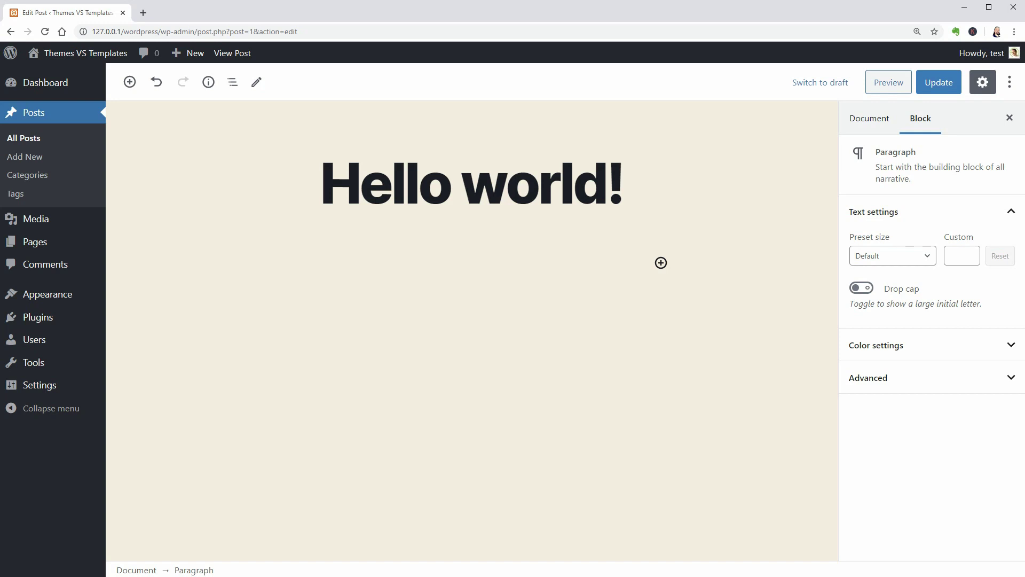
{"action": "left_click", "coordinate": [460, 199]}
{"action": "left_click_drag", "start_coordinate": [322, 176], "coordinate": [632, 194]}
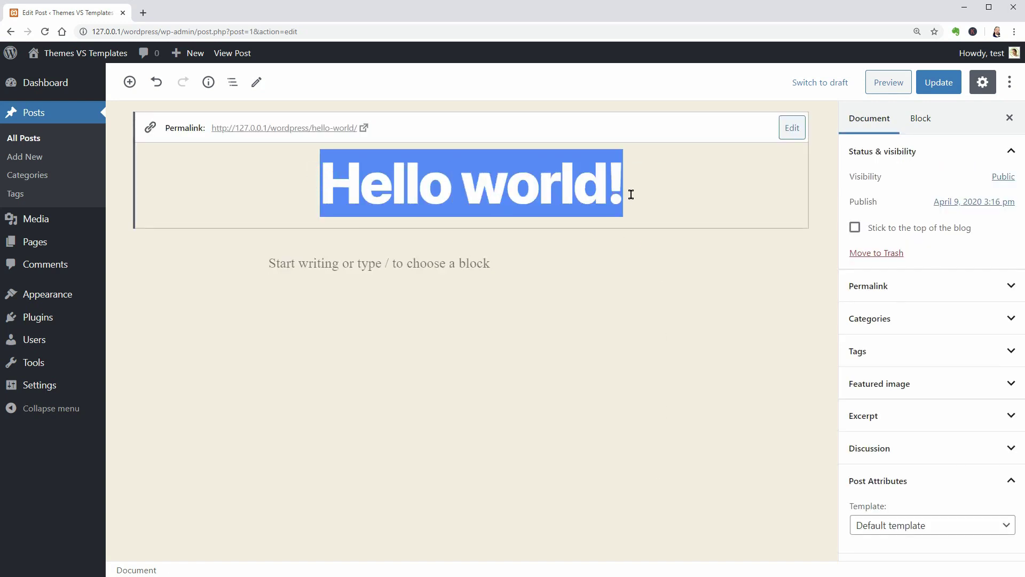
{"action": "type", "text": "Blog"}
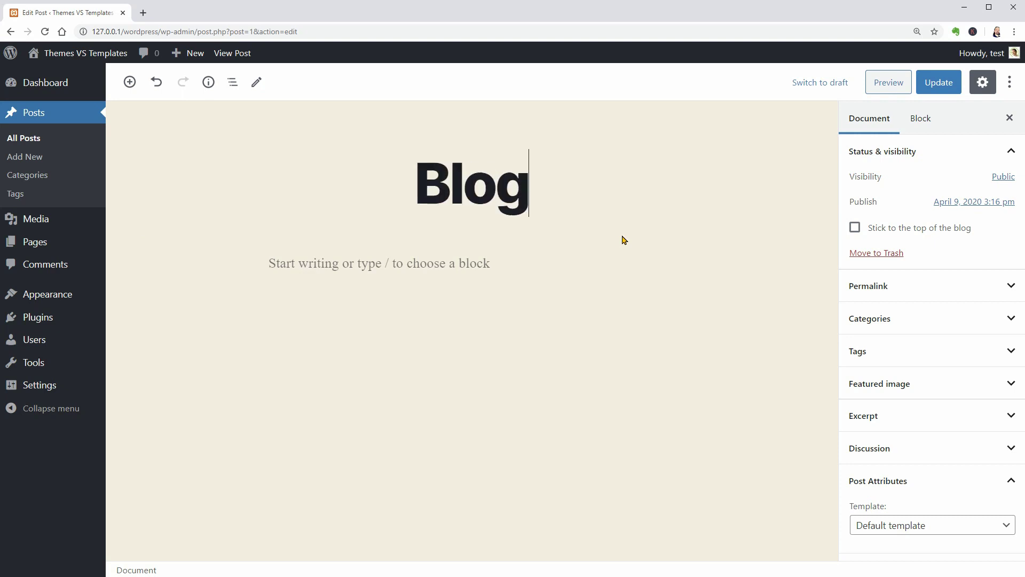
{"action": "type", "text": " Post 1"}
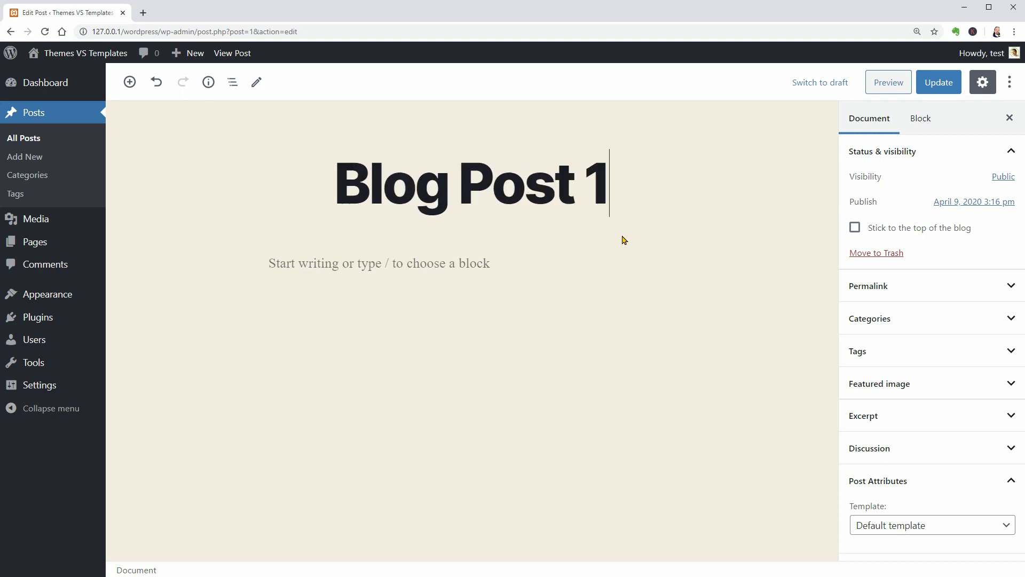
Paste the lorem ipsum text and split it into paragraphs before Ut, Duis and Excepteur.
{"action": "left_click", "coordinate": [661, 263]}
{"action": "right_click", "coordinate": [425, 267]}
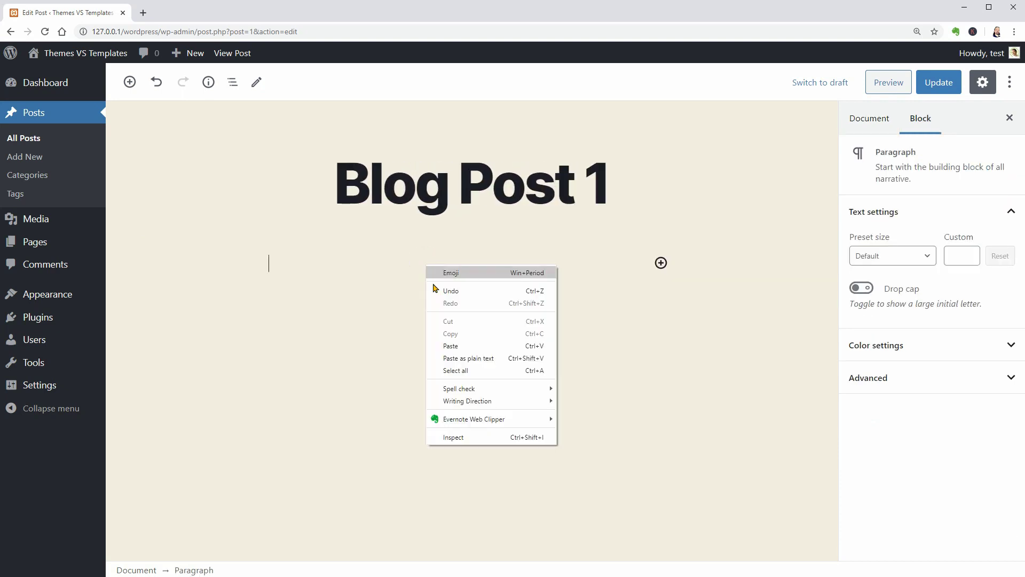
{"action": "left_click", "coordinate": [456, 342]}
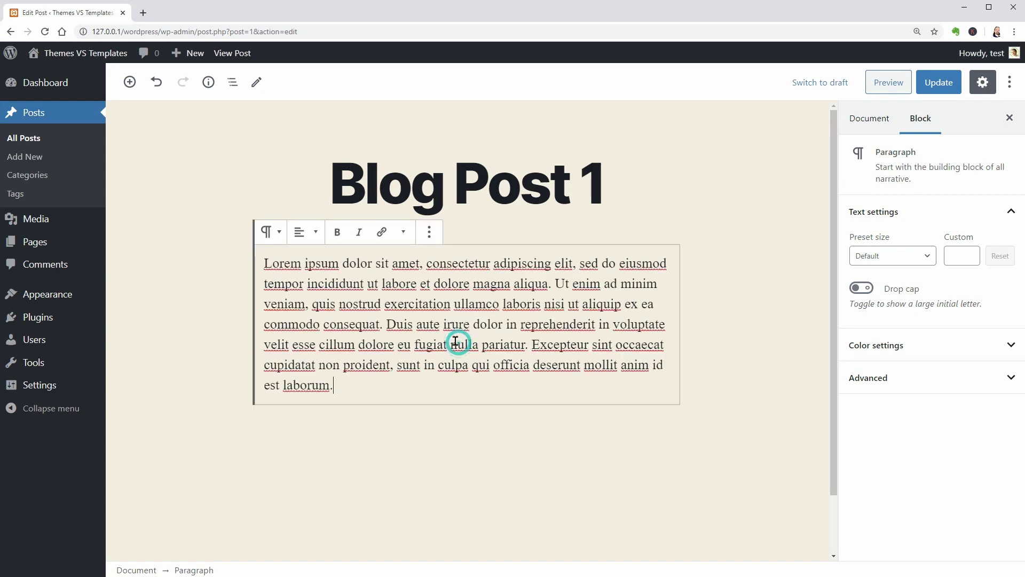
{"action": "left_click", "coordinate": [556, 283]}
{"action": "key", "text": "Return"}
{"action": "left_click", "coordinate": [476, 343]}
{"action": "key", "text": "Return"}
{"action": "left_click", "coordinate": [438, 402]}
{"action": "key", "text": "Return"}
{"action": "left_click", "coordinate": [557, 283]}
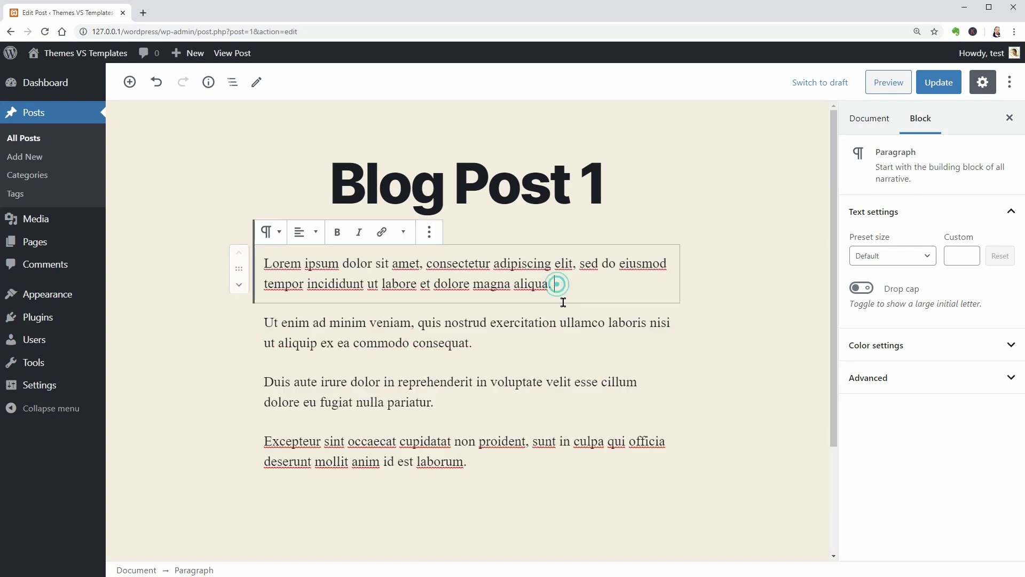
{"action": "key", "text": "Return"}
Add 'SUBTITLE' after the first paragraph and turn it into a heading.
{"action": "type", "text": "SUBTITLE"}
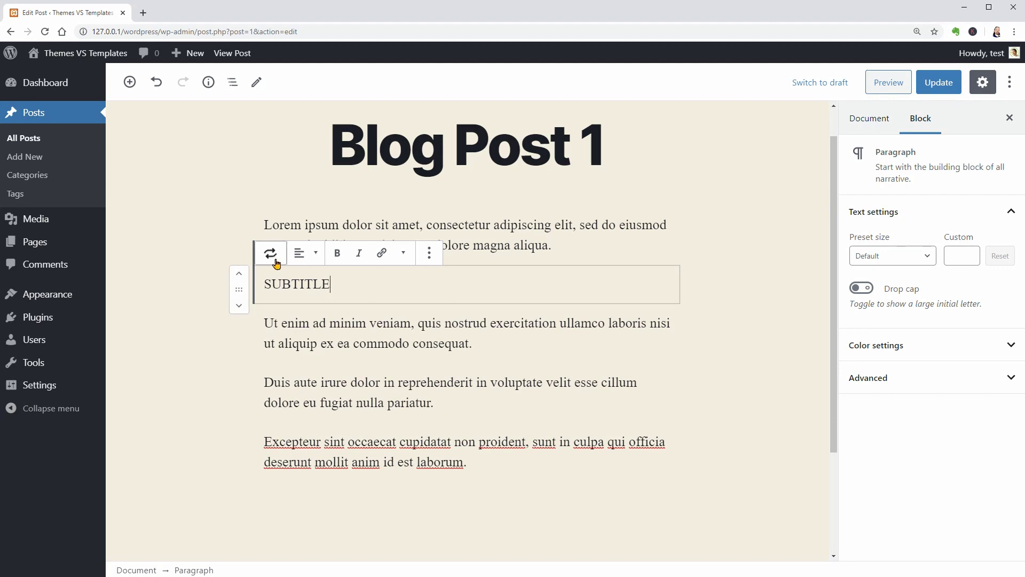
{"action": "left_click", "coordinate": [276, 262]}
{"action": "left_click", "coordinate": [298, 334]}
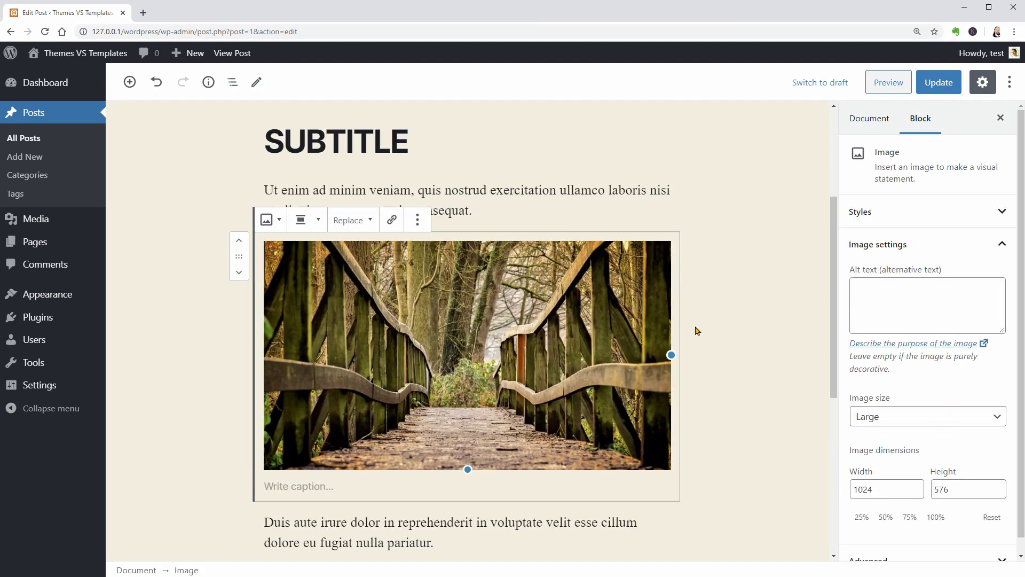
Set the wooden bridge photo from the Media Library as featured image, keeping Default template.
{"action": "left_click", "coordinate": [860, 118]}
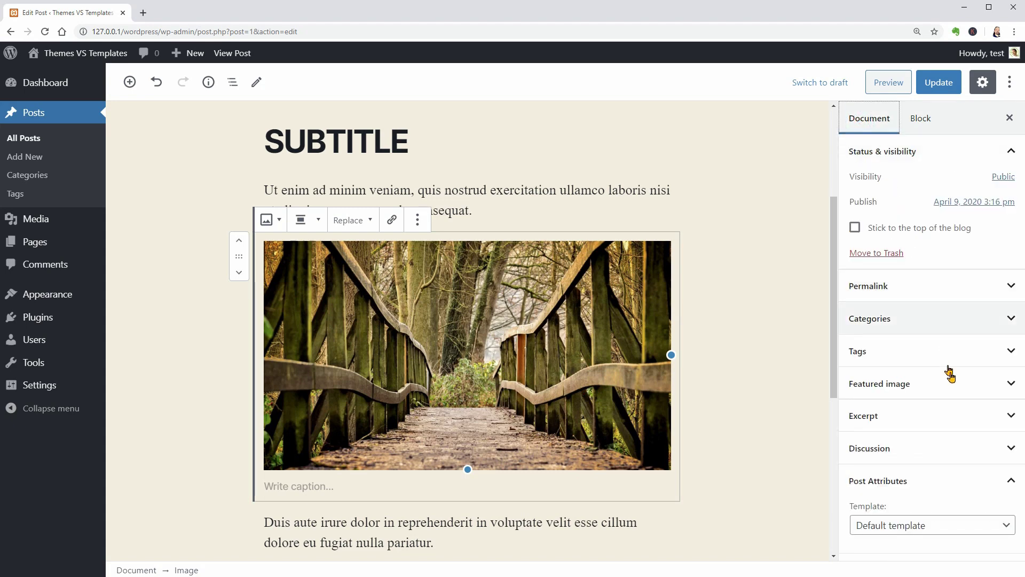
{"action": "left_click", "coordinate": [955, 384]}
{"action": "left_click", "coordinate": [935, 426]}
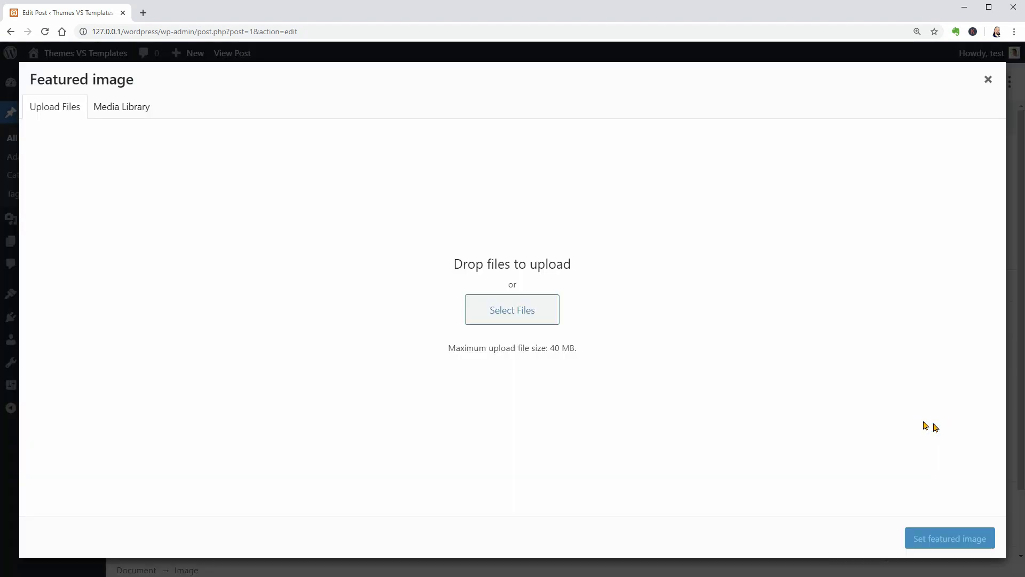
{"action": "left_click", "coordinate": [121, 107]}
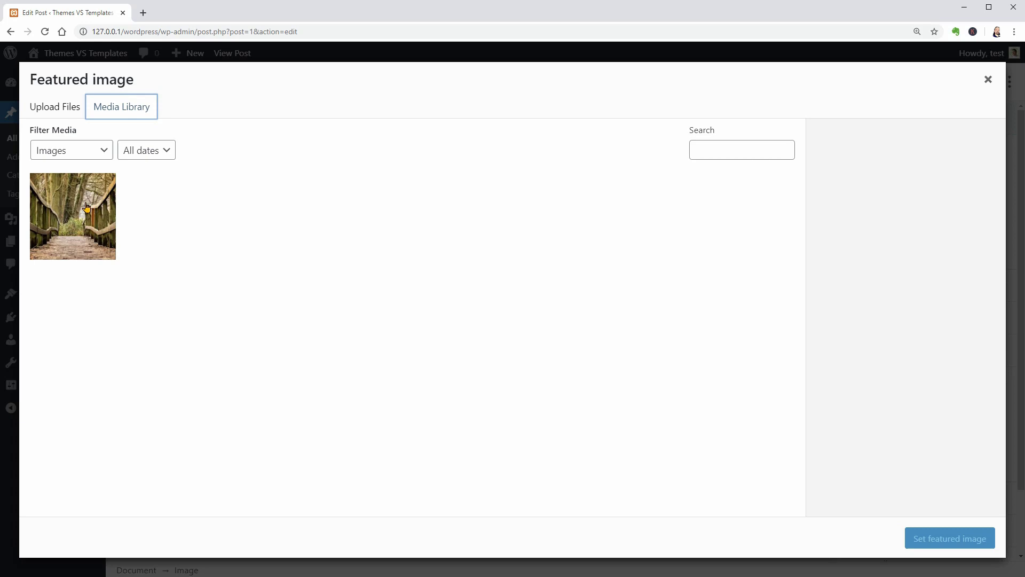
{"action": "left_click", "coordinate": [85, 202]}
{"action": "left_click", "coordinate": [908, 538]}
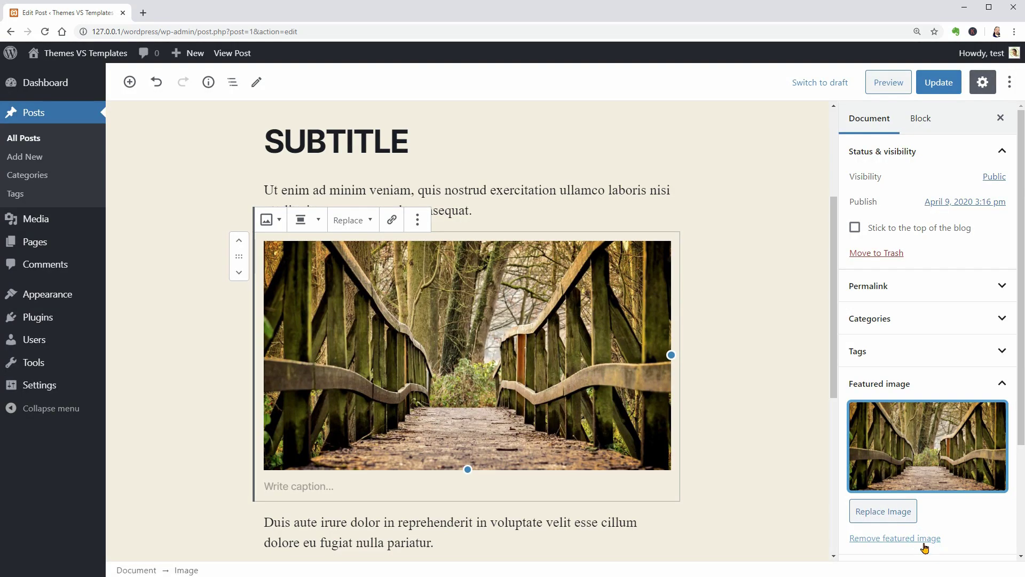
{"action": "scroll", "coordinate": [820, 499], "scroll_direction": "up", "scroll_amount": 3}
{"action": "left_click", "coordinate": [985, 384]}
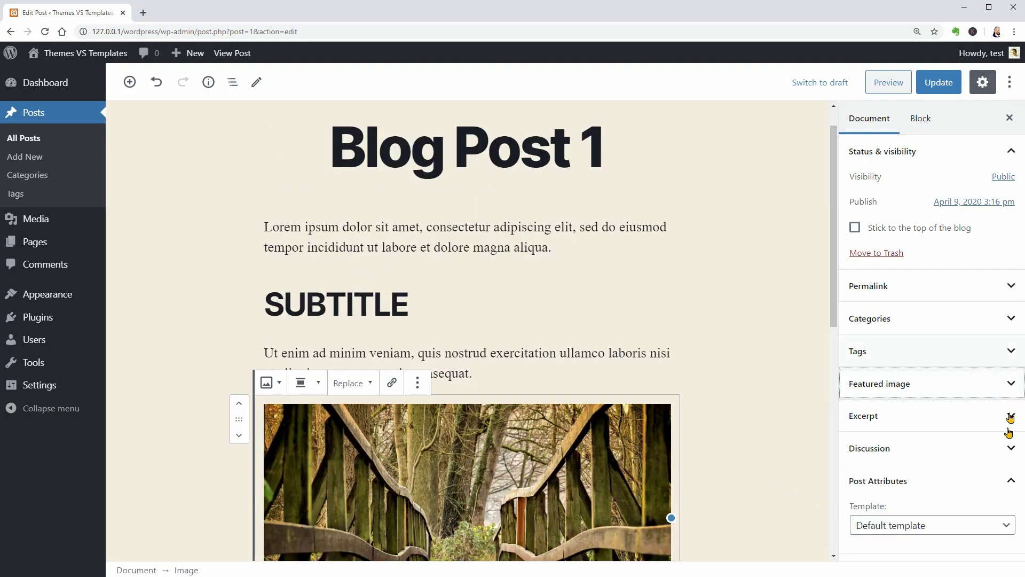
{"action": "left_click", "coordinate": [991, 529]}
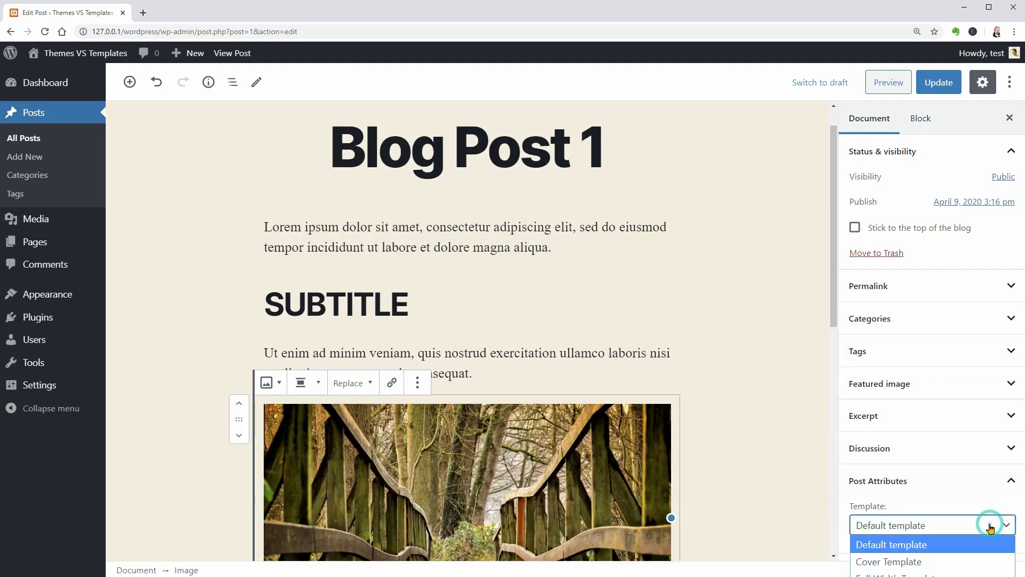
{"action": "left_click", "coordinate": [952, 528]}
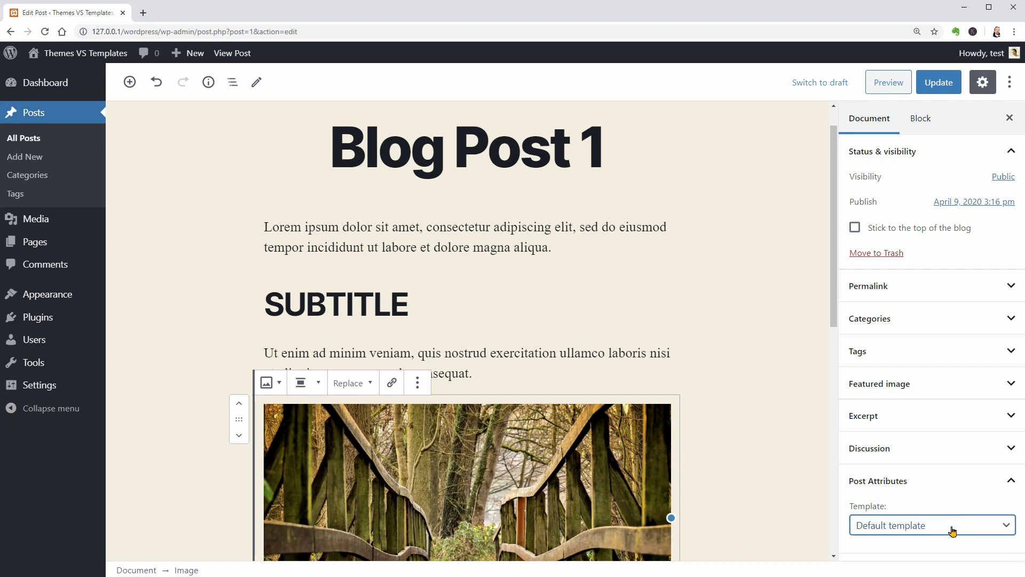
Update Blog Post 1 and activate the Post Duplicator plugin.
{"action": "left_click", "coordinate": [938, 85]}
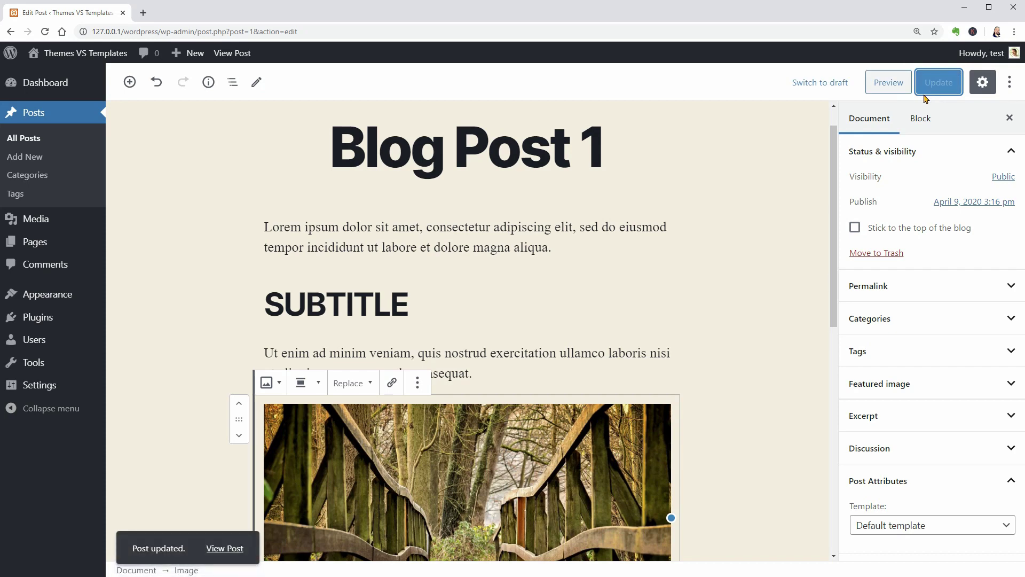
{"action": "mouse_move", "coordinate": [51, 318]}
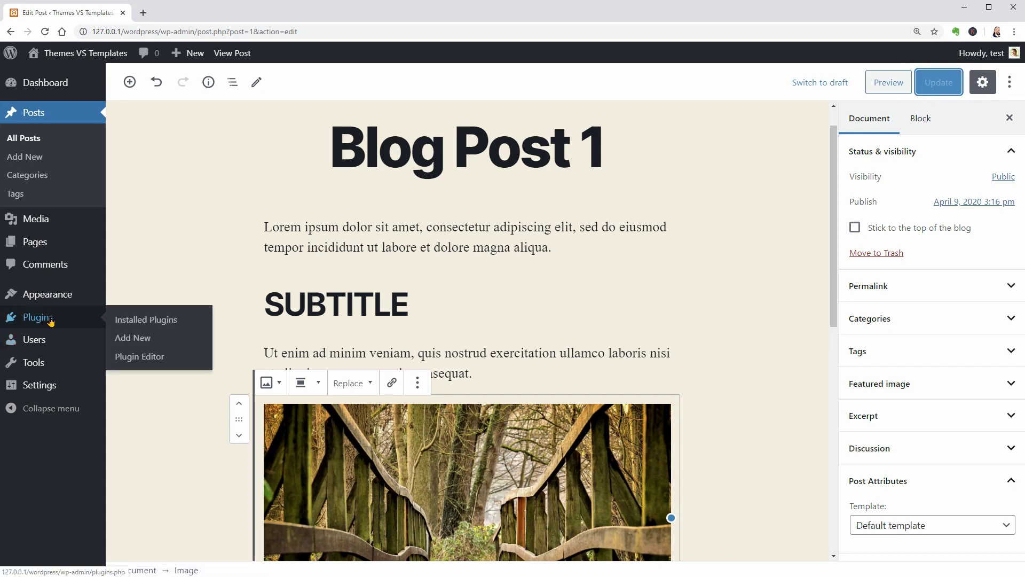
{"action": "left_click", "coordinate": [152, 319]}
{"action": "left_click", "coordinate": [167, 449]}
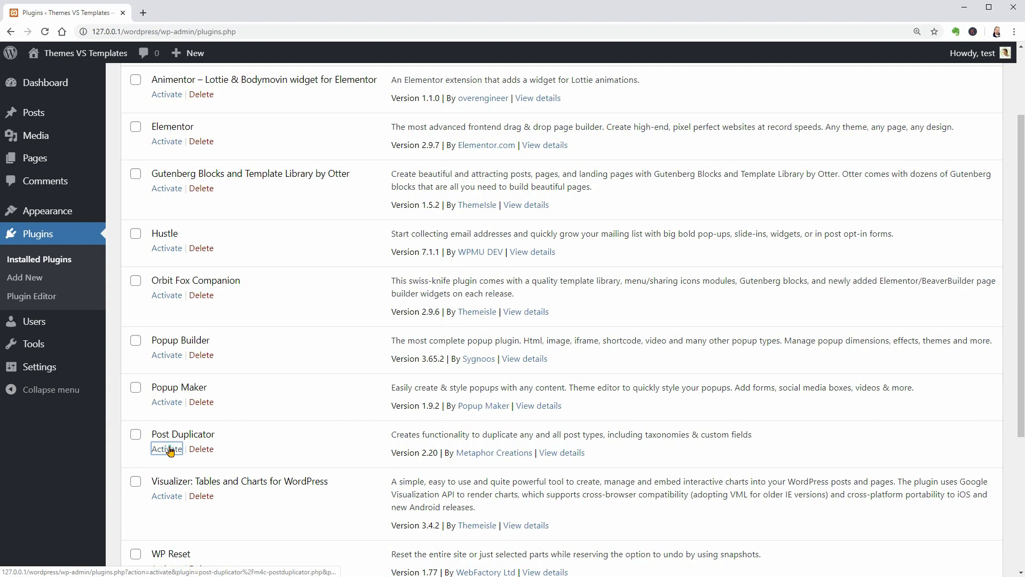
Duplicate Blog Post 1 twice and open 'Blog Post 1 Copy' for editing.
{"action": "mouse_move", "coordinate": [66, 113]}
{"action": "left_click", "coordinate": [123, 116]}
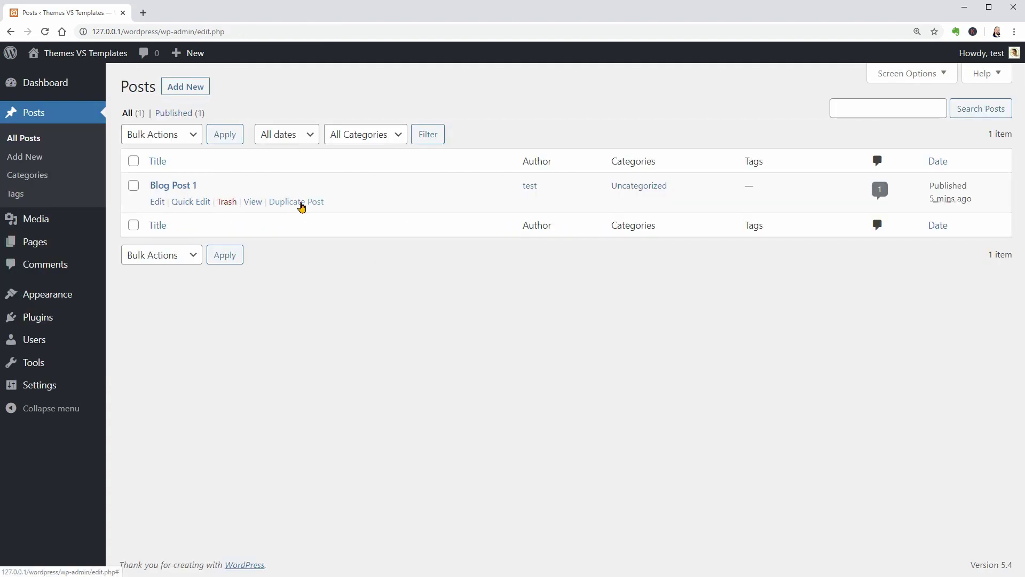
{"action": "left_click", "coordinate": [301, 205]}
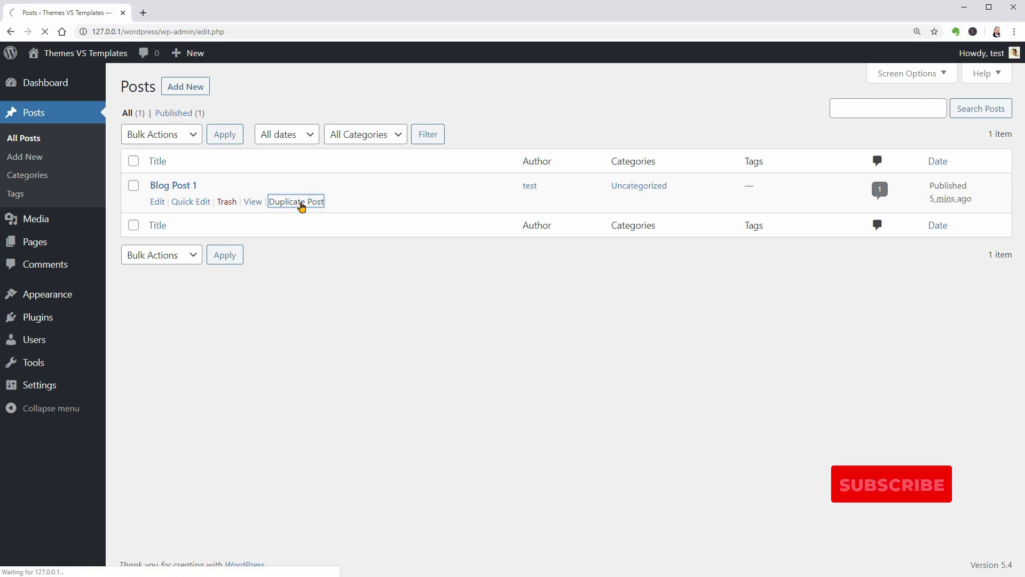
{"action": "left_click", "coordinate": [289, 241]}
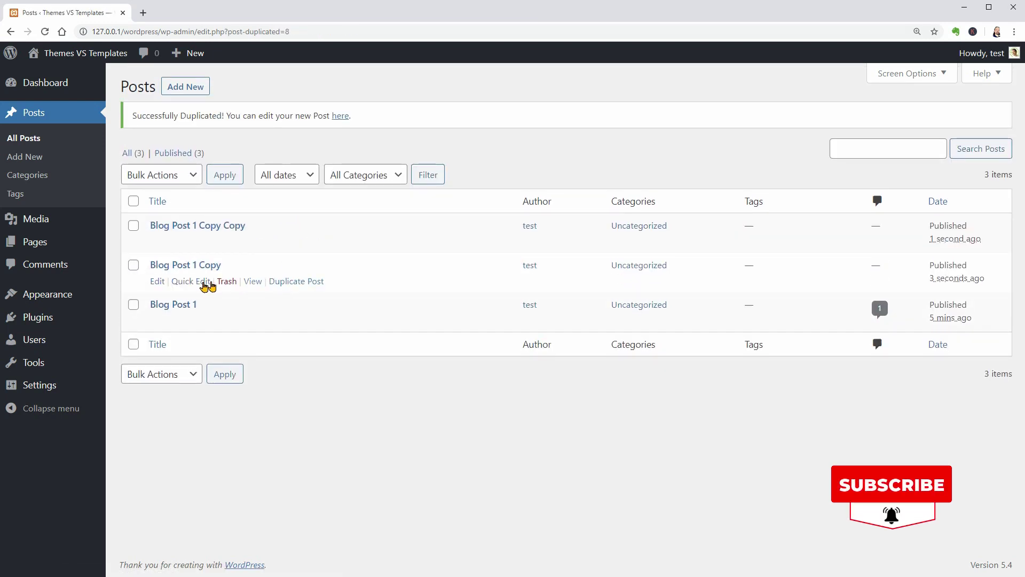
{"action": "left_click", "coordinate": [158, 282]}
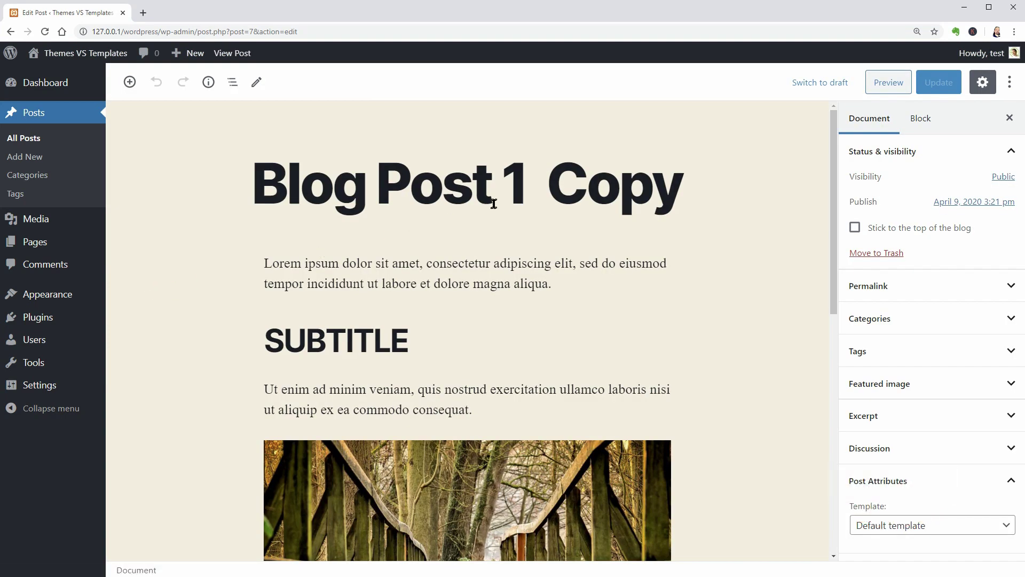
{"action": "left_click", "coordinate": [500, 199]}
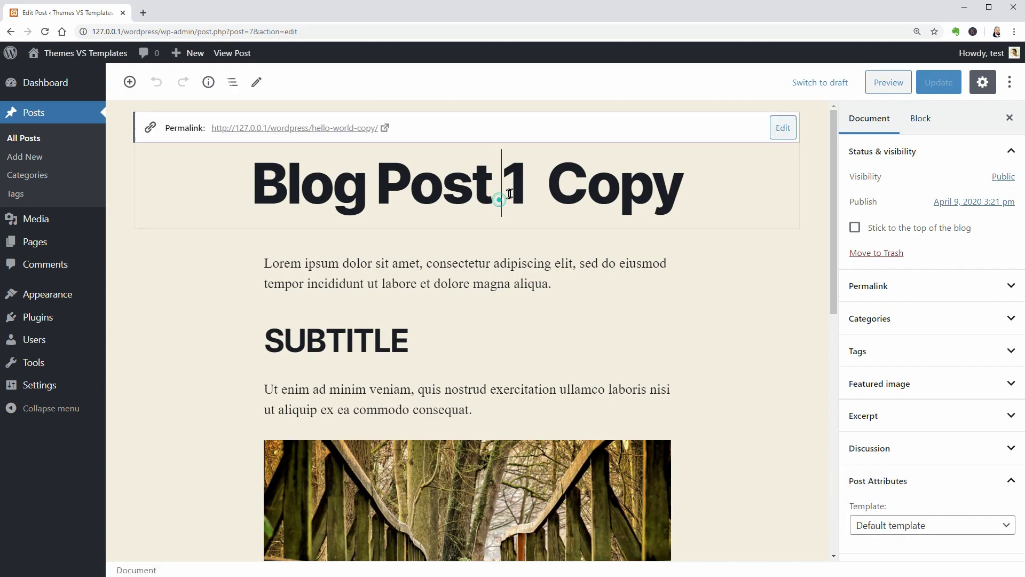
Retitle the first copy 'Blog Post 2', give it Cover Template and save.
{"action": "left_click_drag", "start_coordinate": [500, 199], "coordinate": [703, 189]}
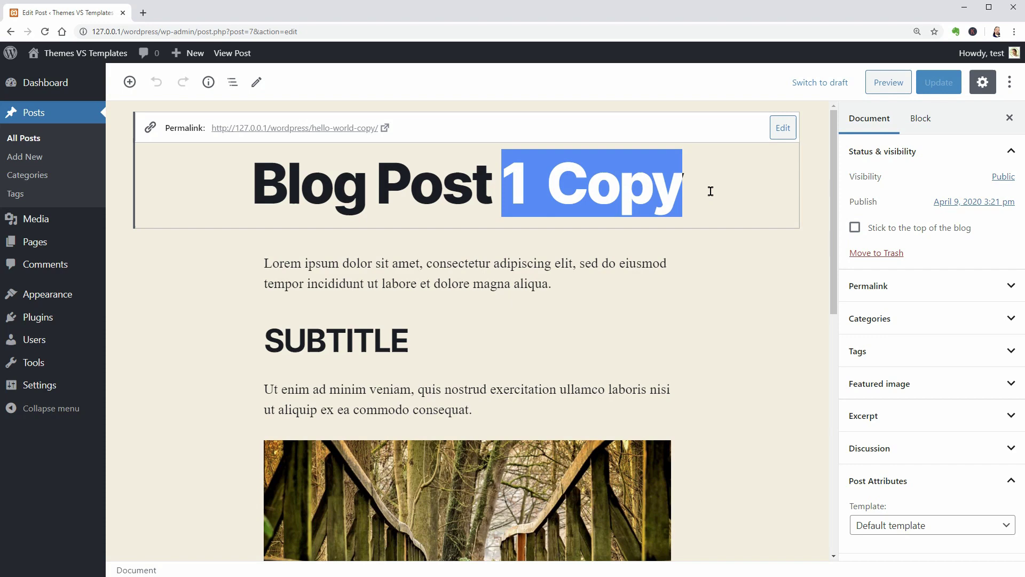
{"action": "type", "text": "2"}
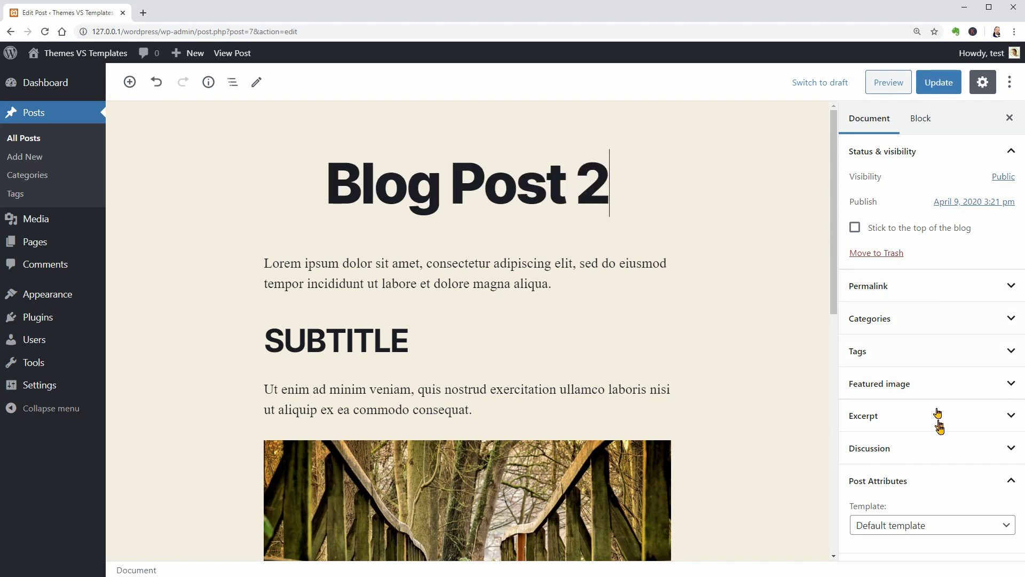
{"action": "left_click", "coordinate": [937, 525]}
{"action": "left_click", "coordinate": [940, 526]}
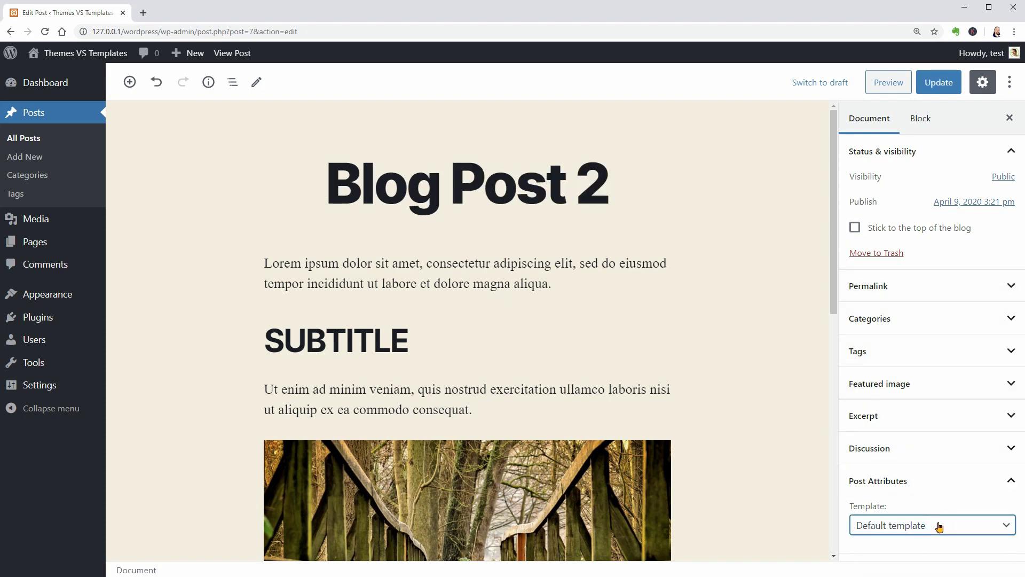
{"action": "left_click", "coordinate": [940, 525]}
{"action": "left_click", "coordinate": [891, 561]}
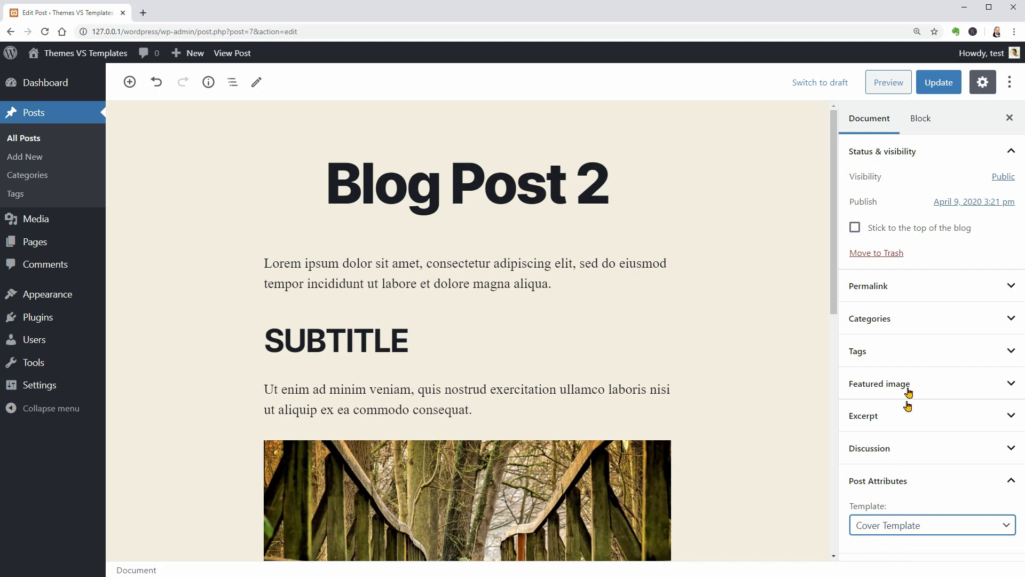
{"action": "left_click", "coordinate": [932, 84]}
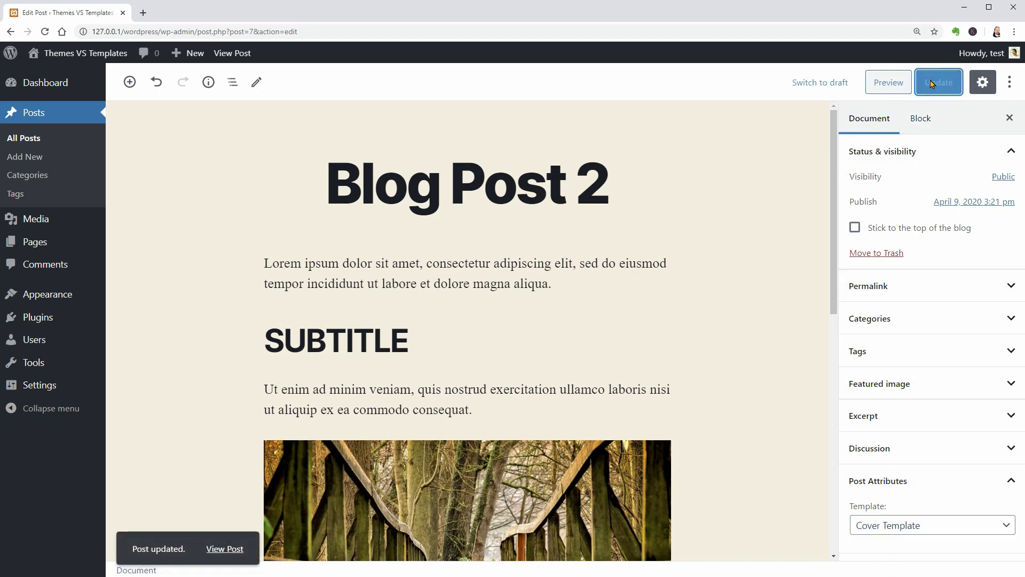
Retitle the second copy 'Blog Post 3' with Full Width Template and save.
{"action": "left_click", "coordinate": [20, 137]}
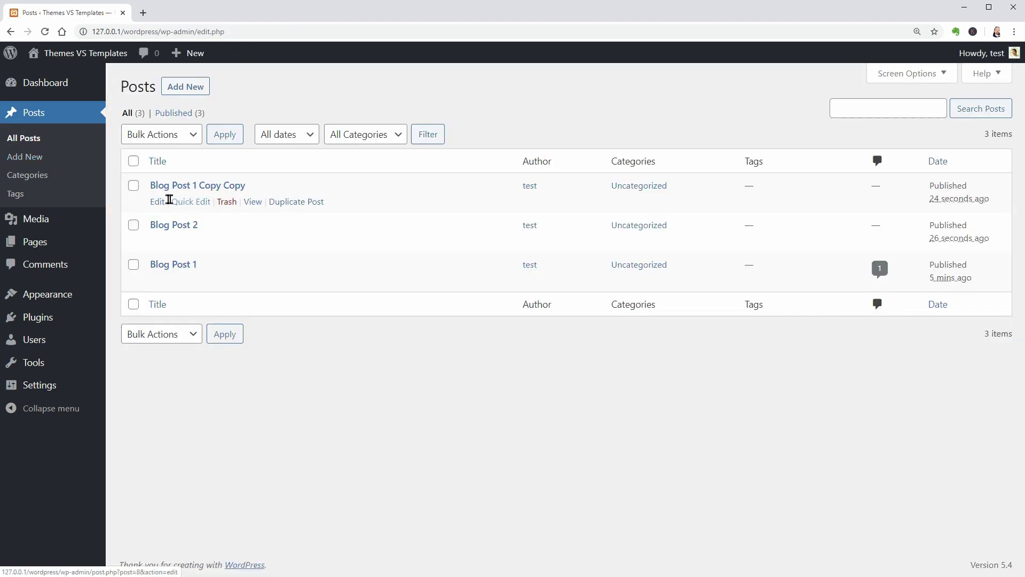
{"action": "left_click", "coordinate": [157, 202]}
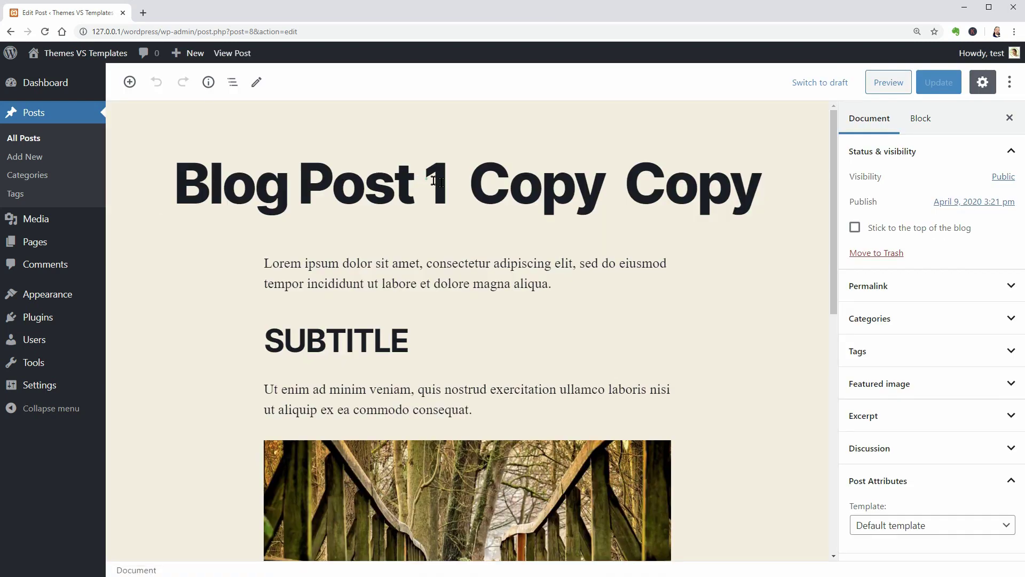
{"action": "left_click_drag", "start_coordinate": [428, 181], "coordinate": [778, 199]}
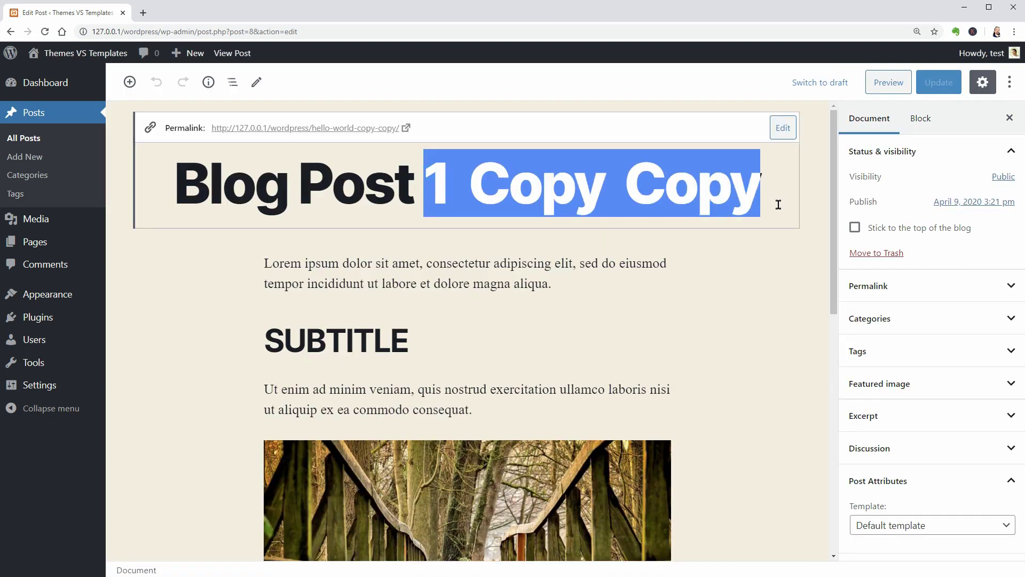
{"action": "type", "text": "3"}
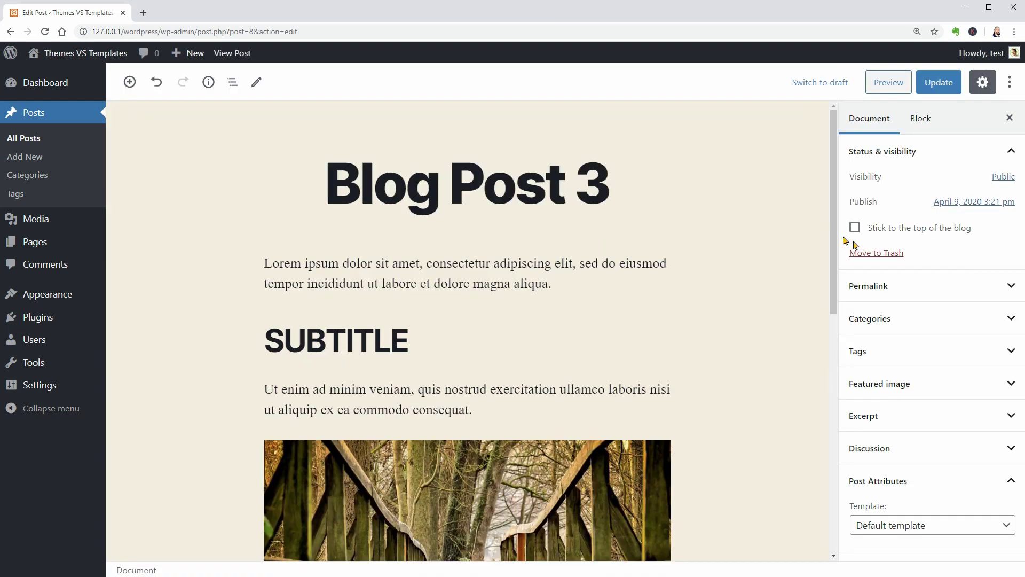
{"action": "left_click", "coordinate": [955, 525]}
{"action": "left_click", "coordinate": [882, 574]}
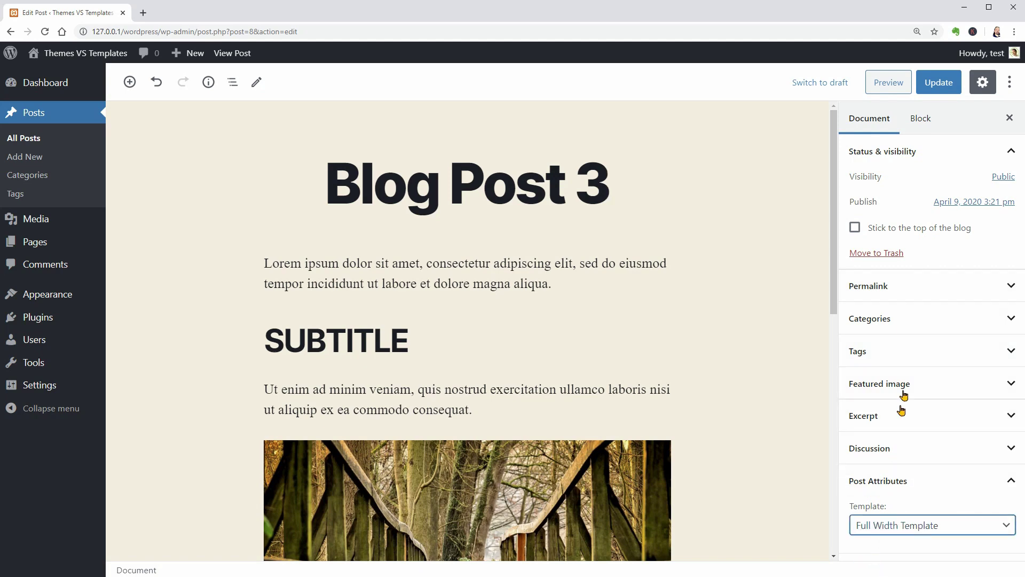
{"action": "left_click", "coordinate": [938, 83]}
Open the live Blog Post 3 in a new tab and look at it.
{"action": "right_click", "coordinate": [232, 56]}
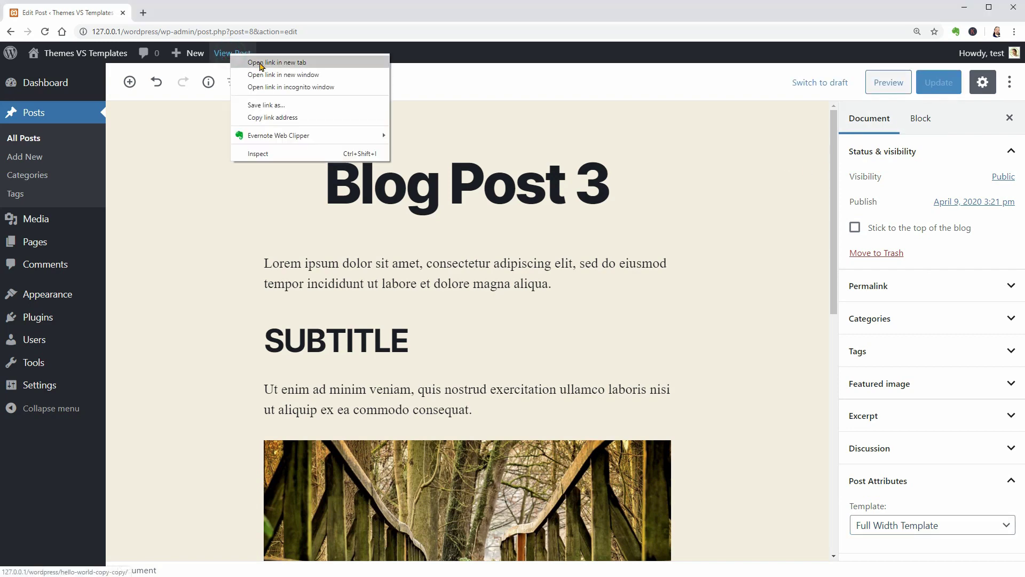
{"action": "left_click", "coordinate": [262, 62]}
{"action": "left_click", "coordinate": [192, 12]}
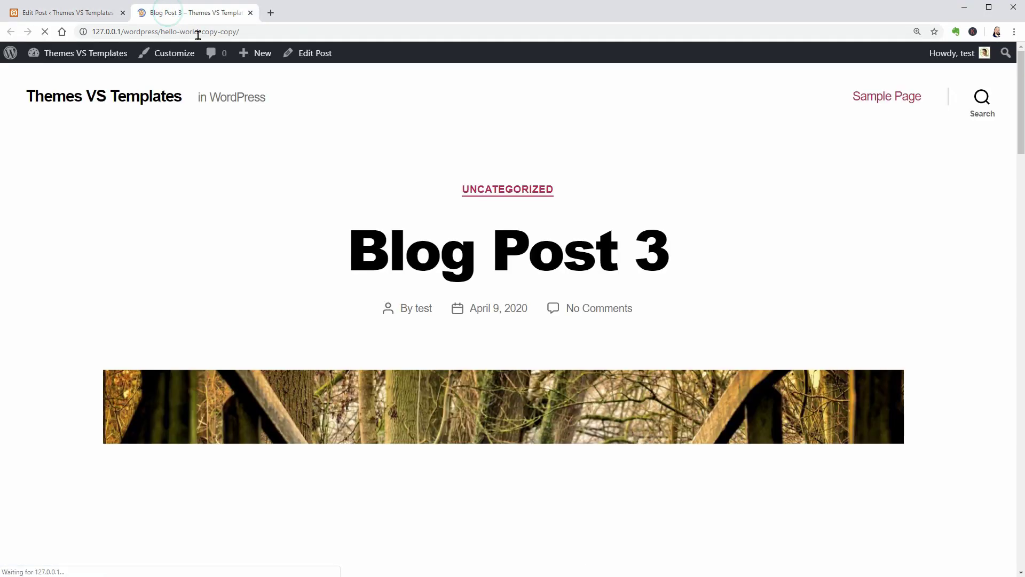
{"action": "left_click", "coordinate": [88, 13]}
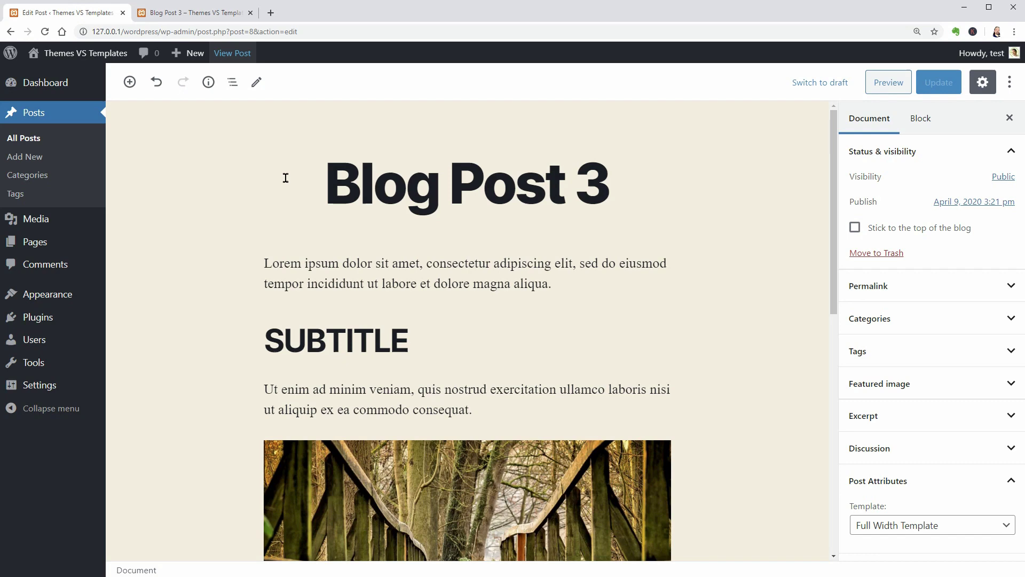
Open Blog Post 1 and Blog Post 2 in new tabs from All Posts, showing Blog Post 1.
{"action": "left_click", "coordinate": [27, 140]}
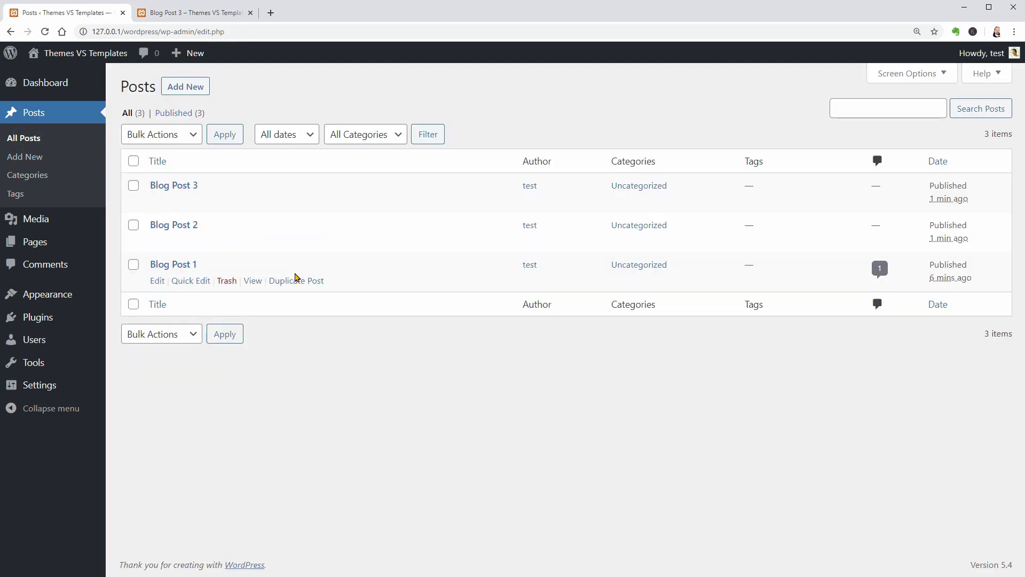
{"action": "right_click", "coordinate": [253, 280]}
{"action": "left_click", "coordinate": [301, 288]}
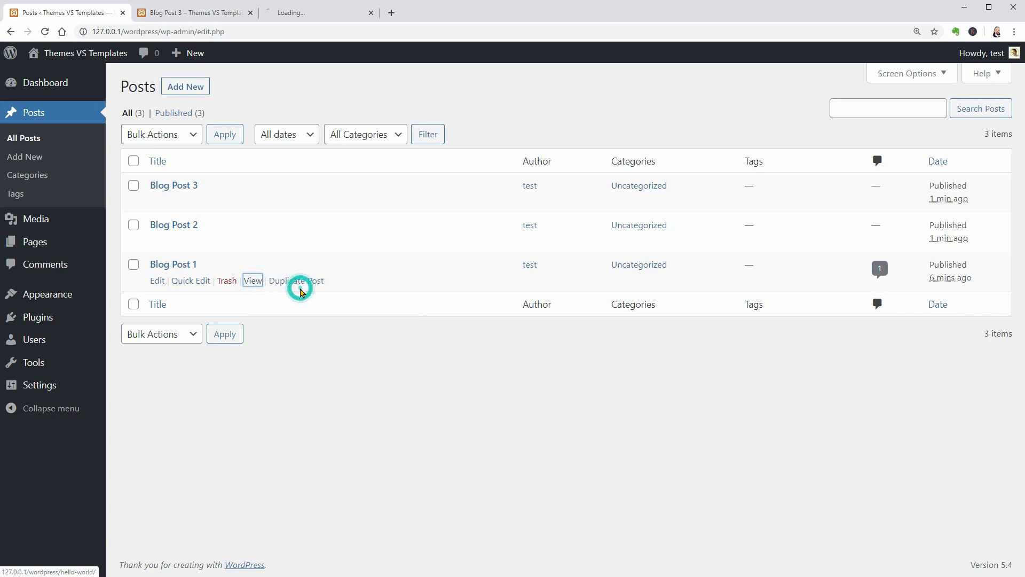
{"action": "right_click", "coordinate": [262, 244]}
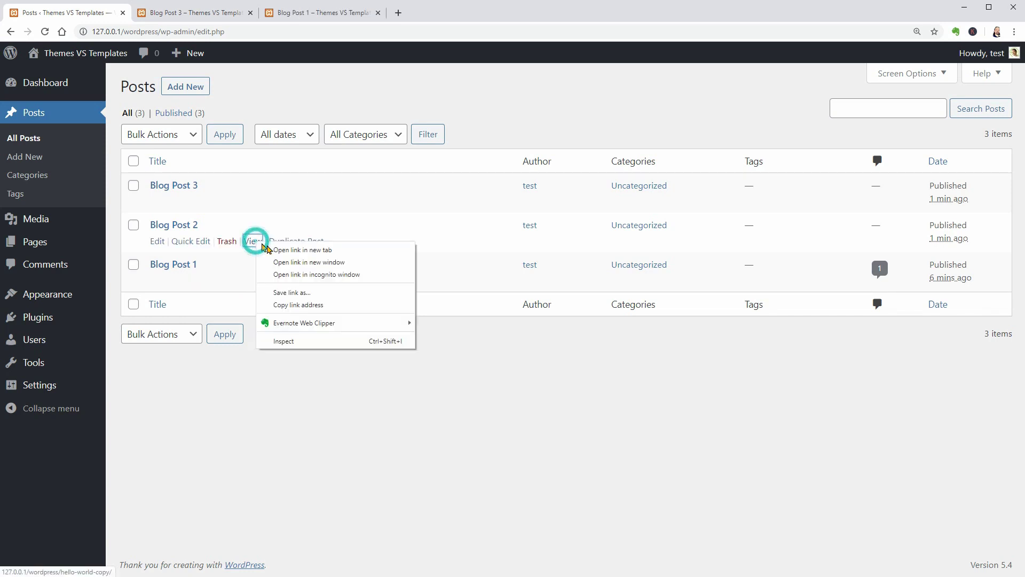
{"action": "left_click", "coordinate": [292, 250]}
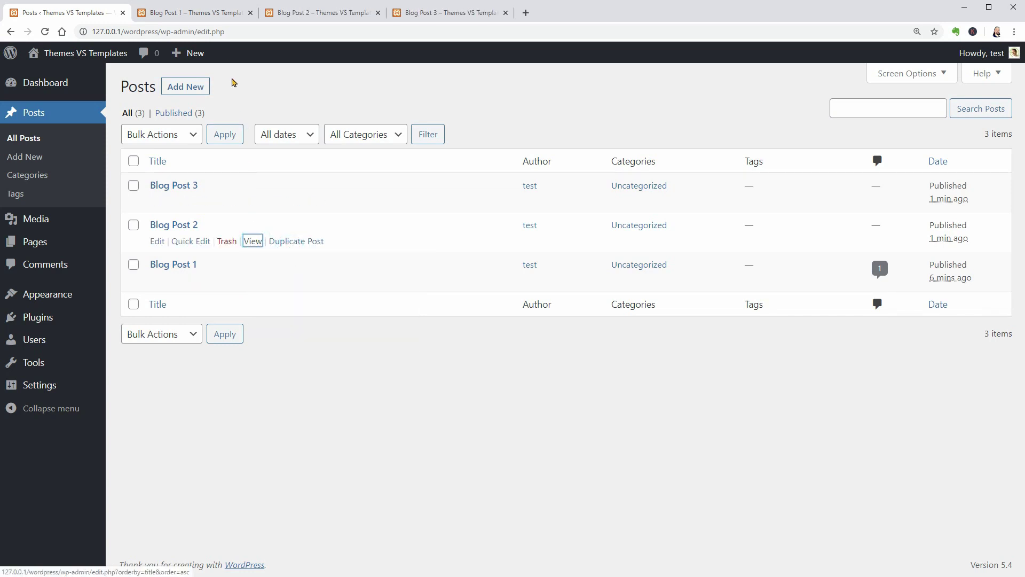
{"action": "left_click", "coordinate": [199, 12]}
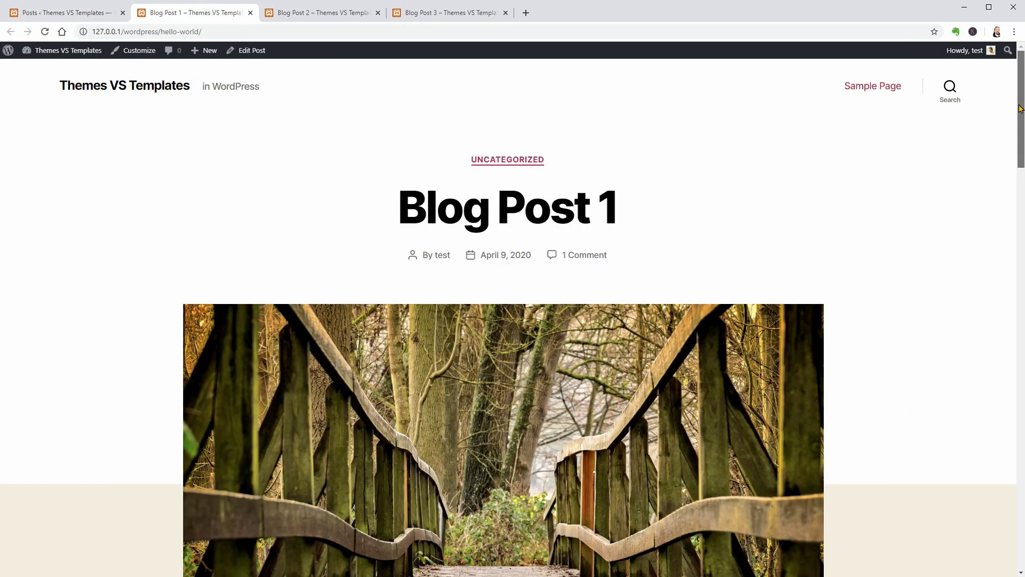
Scroll through the live Blog Post 1 page.
{"action": "scroll", "coordinate": [1018, 125], "scroll_direction": "down", "scroll_amount": 15}
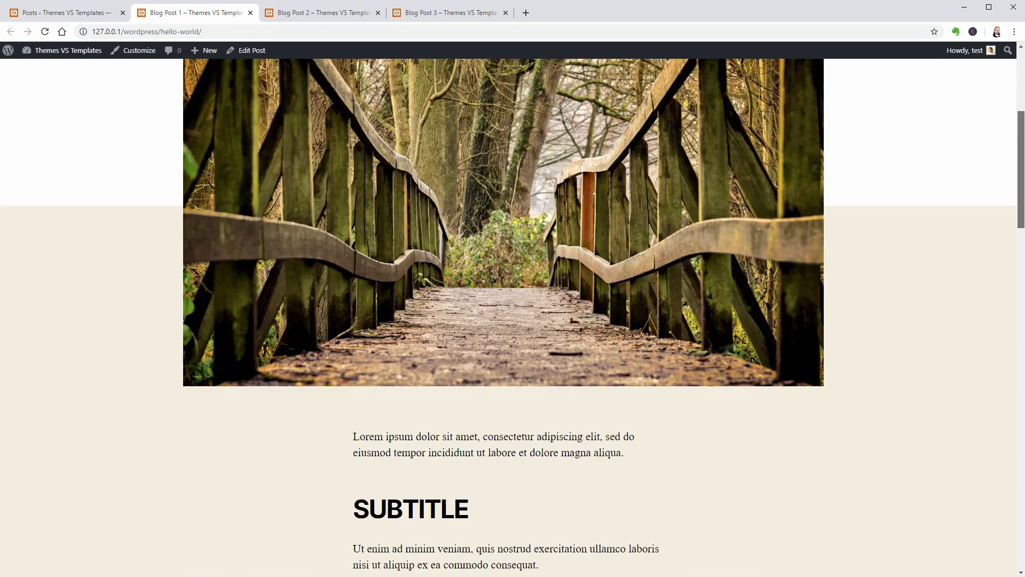
{"action": "scroll", "coordinate": [1021, 128], "scroll_direction": "down", "scroll_amount": 7}
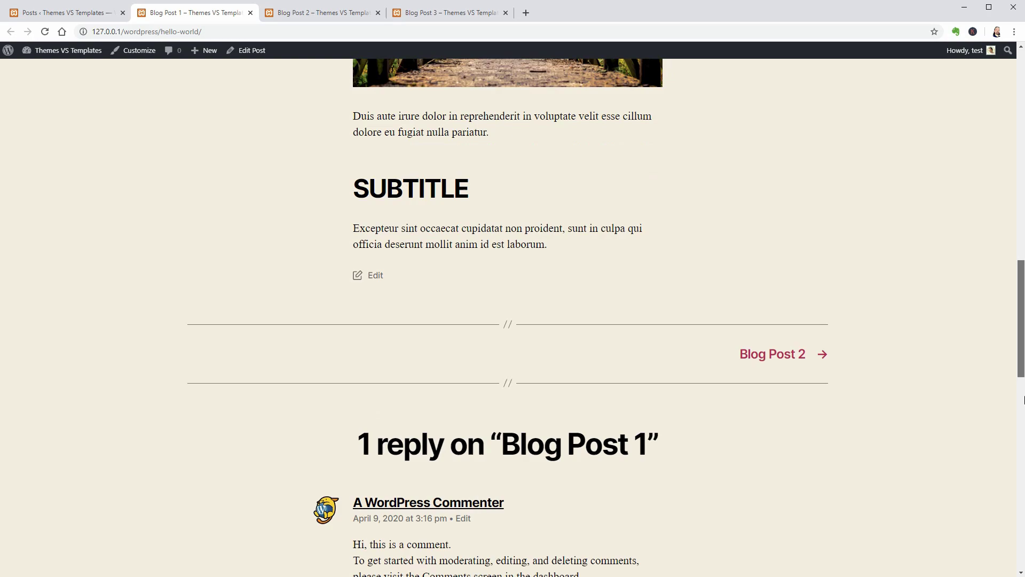
{"action": "scroll", "coordinate": [1020, 129], "scroll_direction": "up", "scroll_amount": 20}
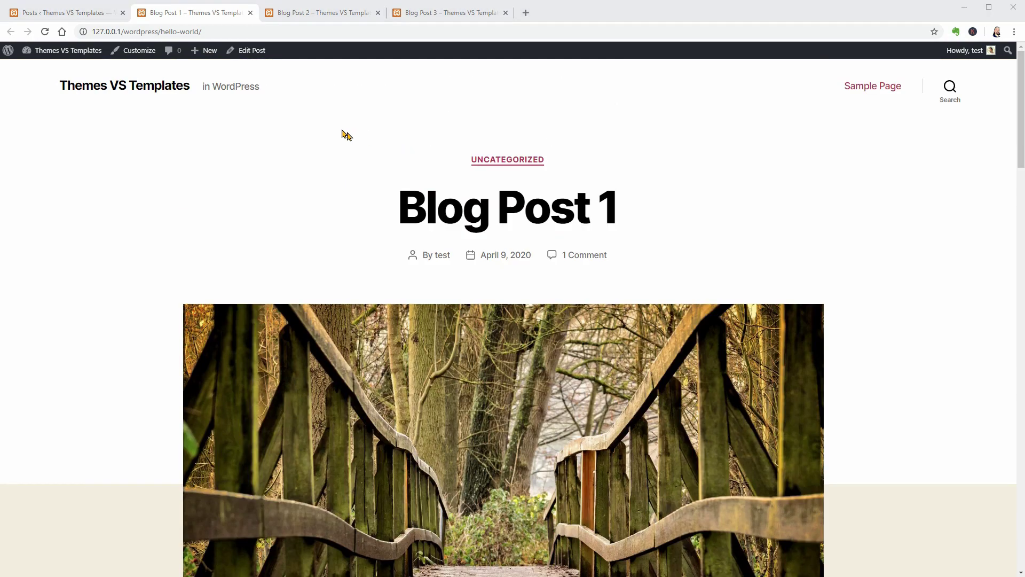
Scroll through Blog Post 2 with its red cover header.
{"action": "left_click", "coordinate": [341, 13]}
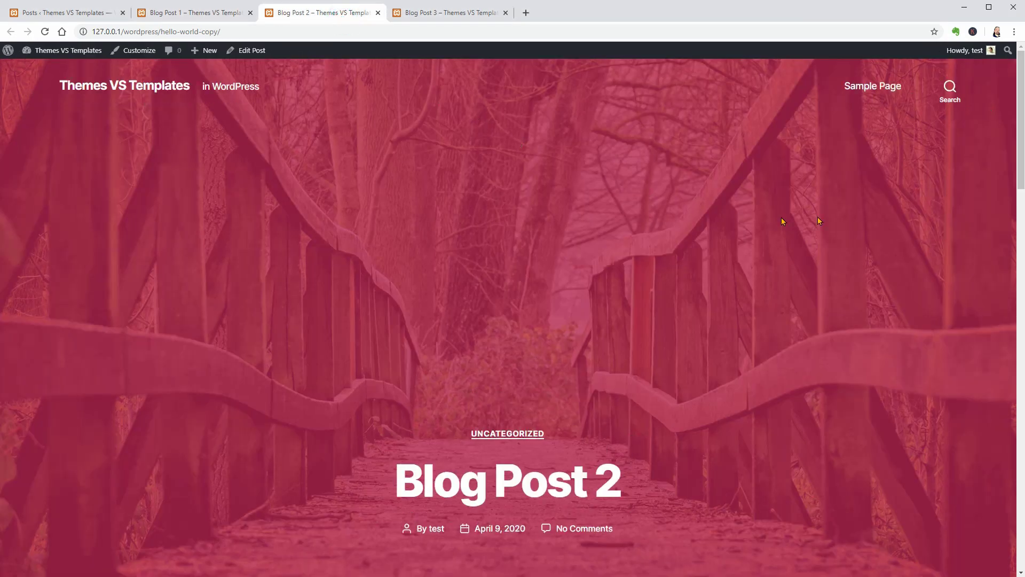
{"action": "scroll", "coordinate": [1016, 176], "scroll_direction": "down", "scroll_amount": 5}
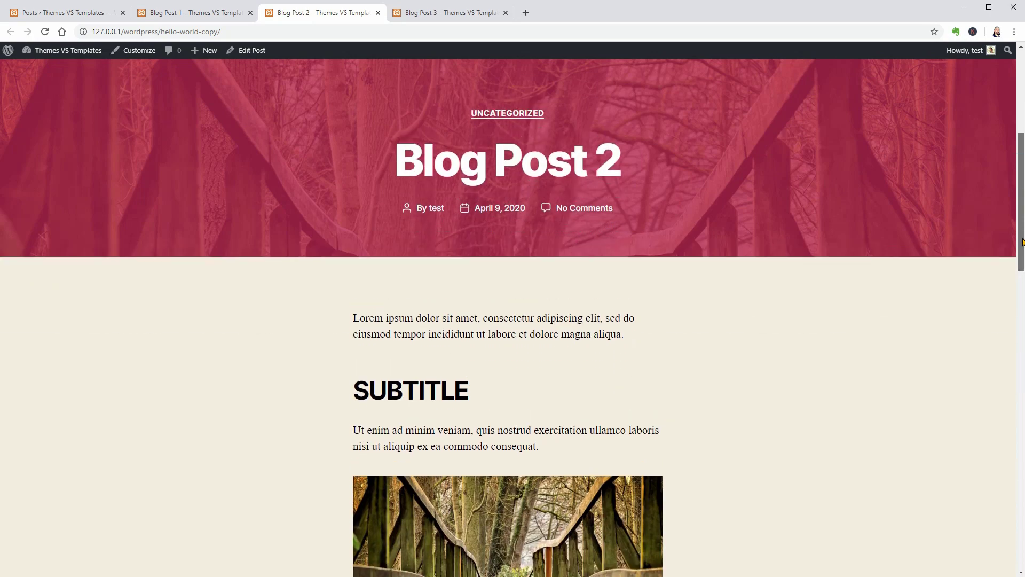
{"action": "scroll", "coordinate": [1016, 176], "scroll_direction": "up", "scroll_amount": 6}
{"action": "scroll", "coordinate": [513, 315], "scroll_direction": "down", "scroll_amount": 6}
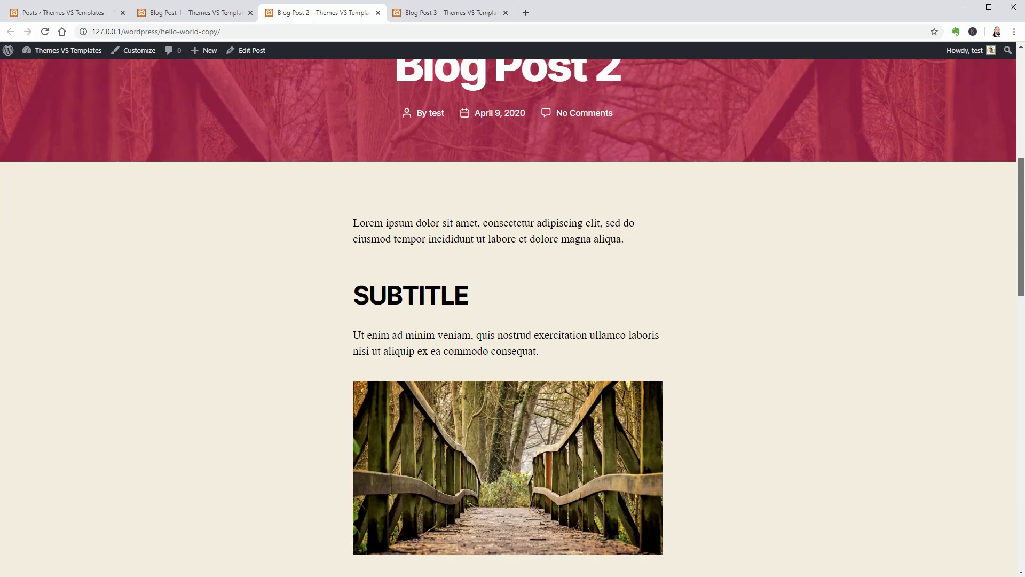
{"action": "scroll", "coordinate": [507, 315], "scroll_direction": "down", "scroll_amount": 4}
{"action": "scroll", "coordinate": [507, 315], "scroll_direction": "down", "scroll_amount": 1}
{"action": "scroll", "coordinate": [507, 315], "scroll_direction": "up", "scroll_amount": 1}
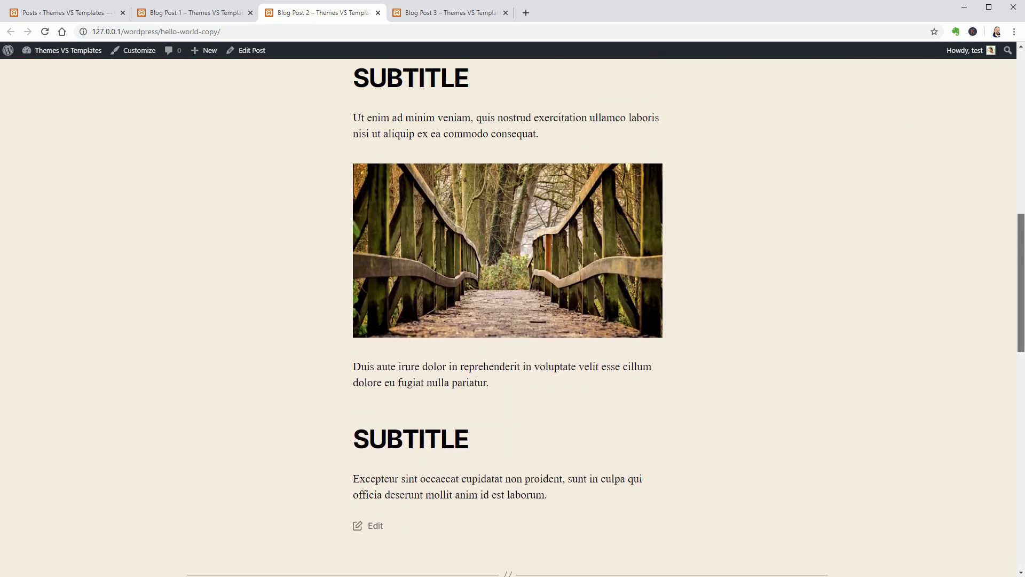
{"action": "scroll", "coordinate": [844, 111], "scroll_direction": "up", "scroll_amount": 10}
Look over the full-width Blog Post 3 page.
{"action": "left_click", "coordinate": [454, 13]}
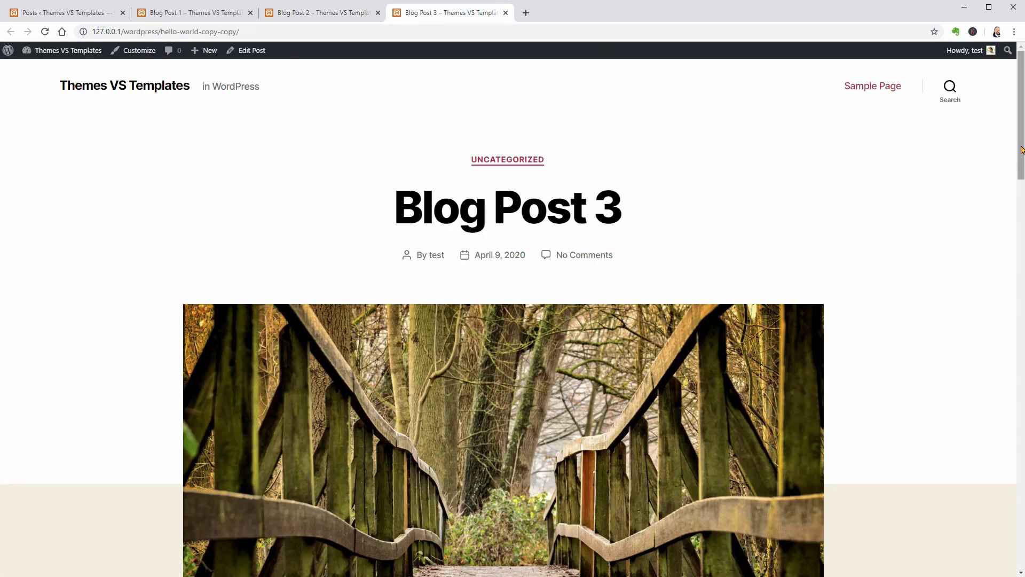
{"action": "mouse_move", "coordinate": [1022, 150]}
{"action": "left_mouse_down"}
{"action": "mouse_move", "coordinate": [1022, 444]}
{"action": "mouse_move", "coordinate": [1022, 152]}
{"action": "left_mouse_up"}
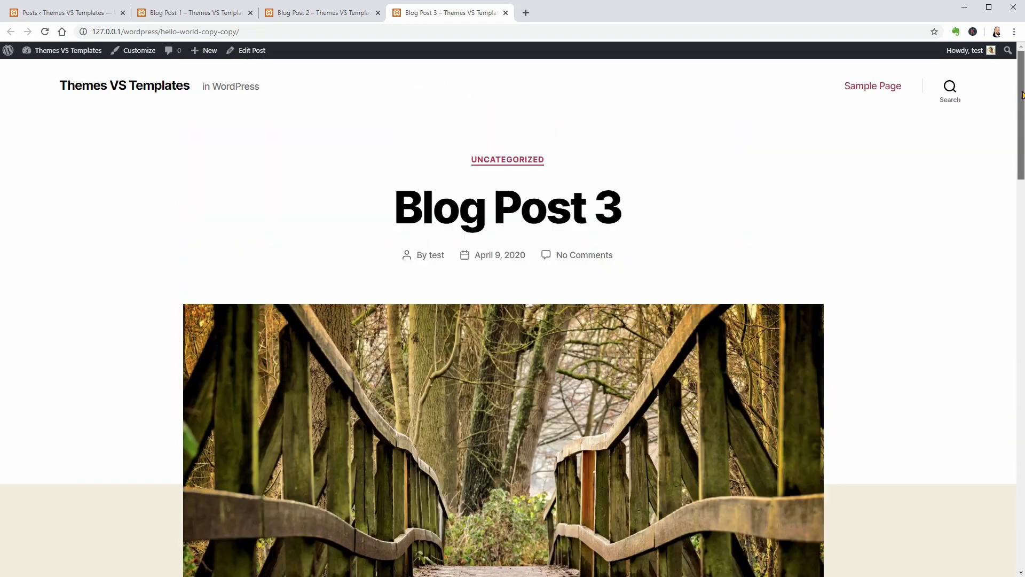
{"action": "key", "text": "ctrl+plus"}
Open Appearance > Widgets and expand the Footer #2 widget area.
{"action": "left_click", "coordinate": [94, 12]}
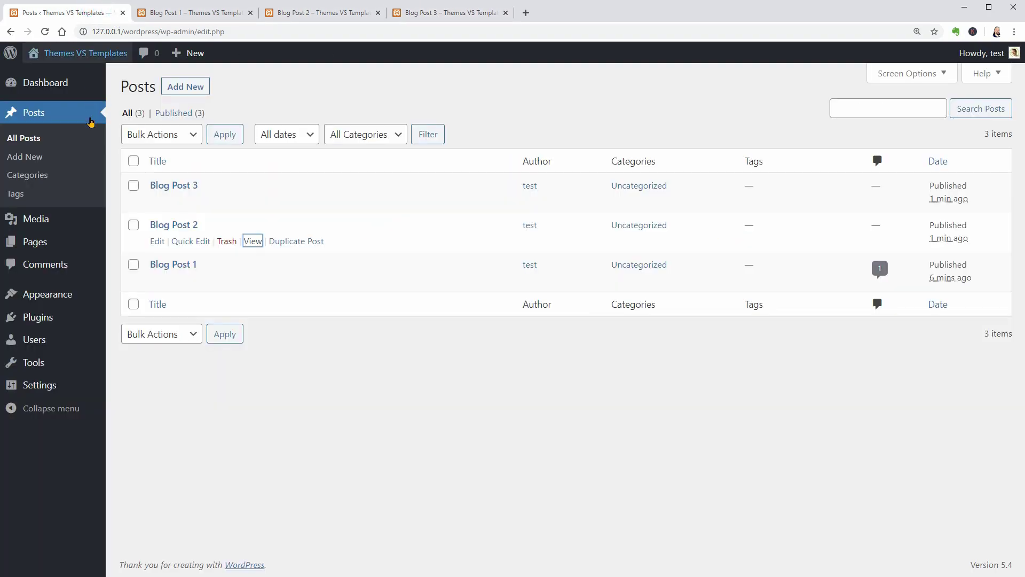
{"action": "mouse_move", "coordinate": [78, 302]}
{"action": "left_click", "coordinate": [132, 336]}
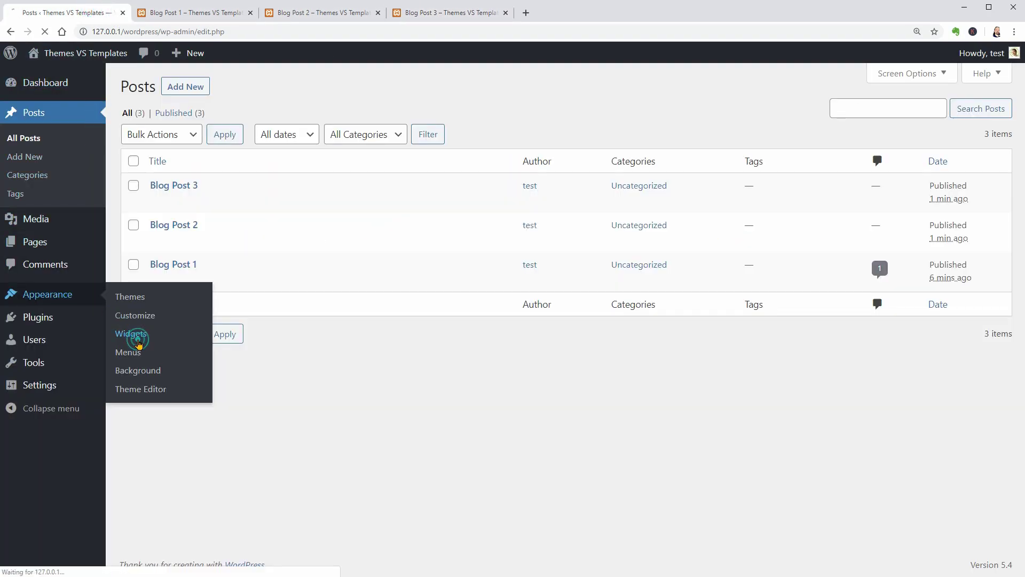
{"action": "left_click", "coordinate": [979, 128]}
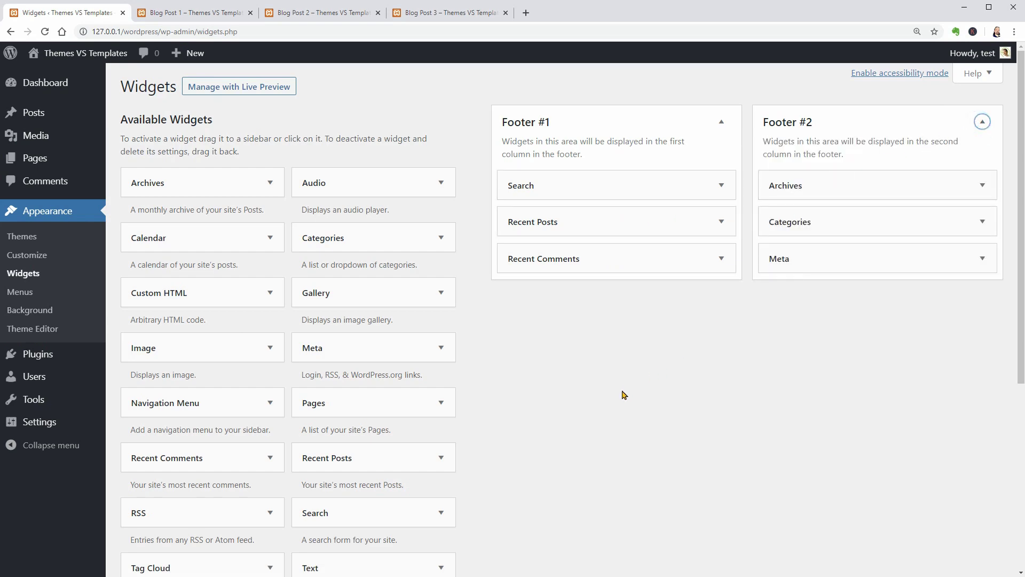
Narrow the browser to preview Blog Post 3's mobile layout, then go back to Widgets.
{"action": "left_click", "coordinate": [451, 12]}
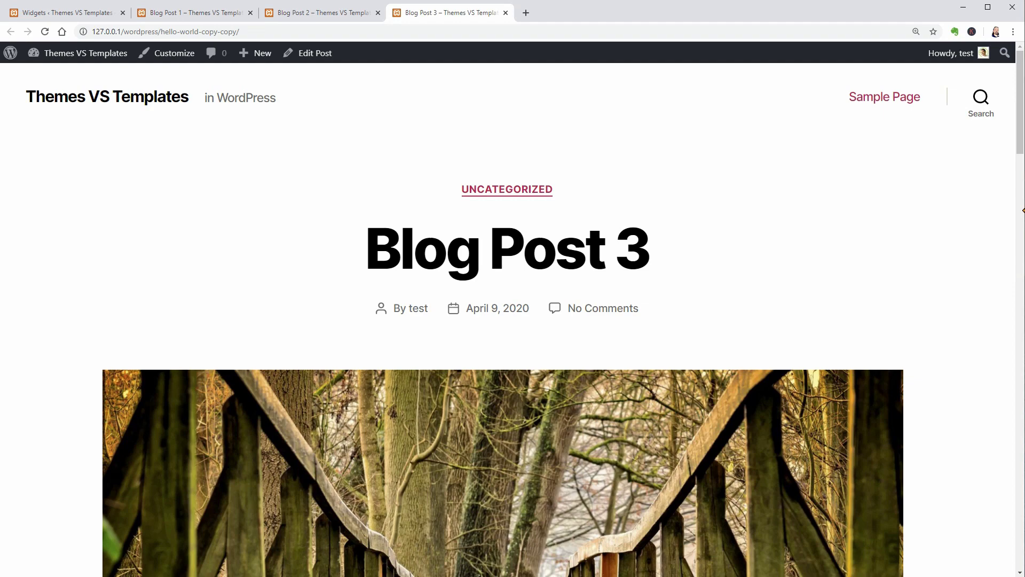
{"action": "left_click_drag", "start_coordinate": [1024, 245], "coordinate": [148, 245]}
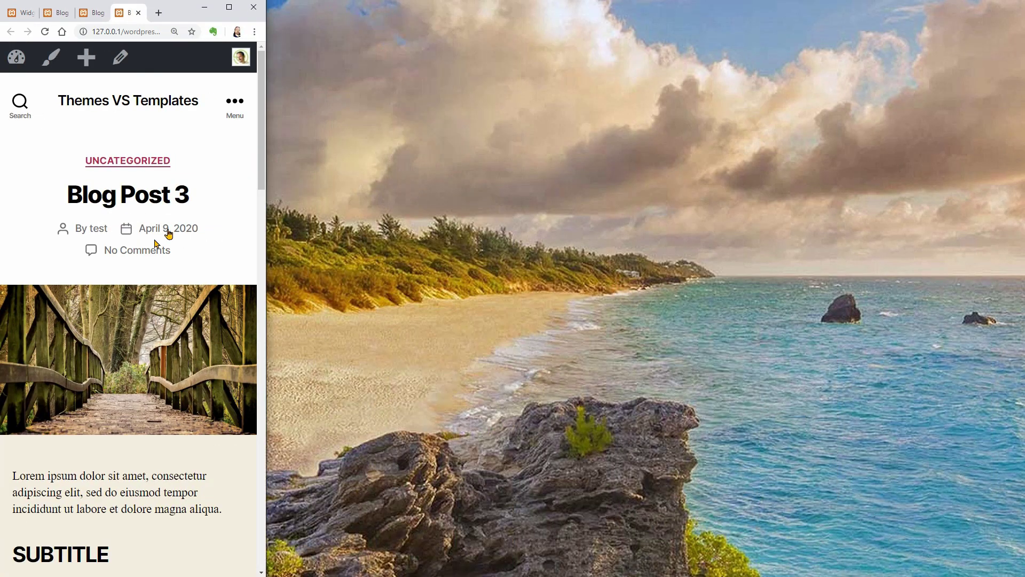
{"action": "left_click_drag", "start_coordinate": [255, 184], "coordinate": [277, 435]}
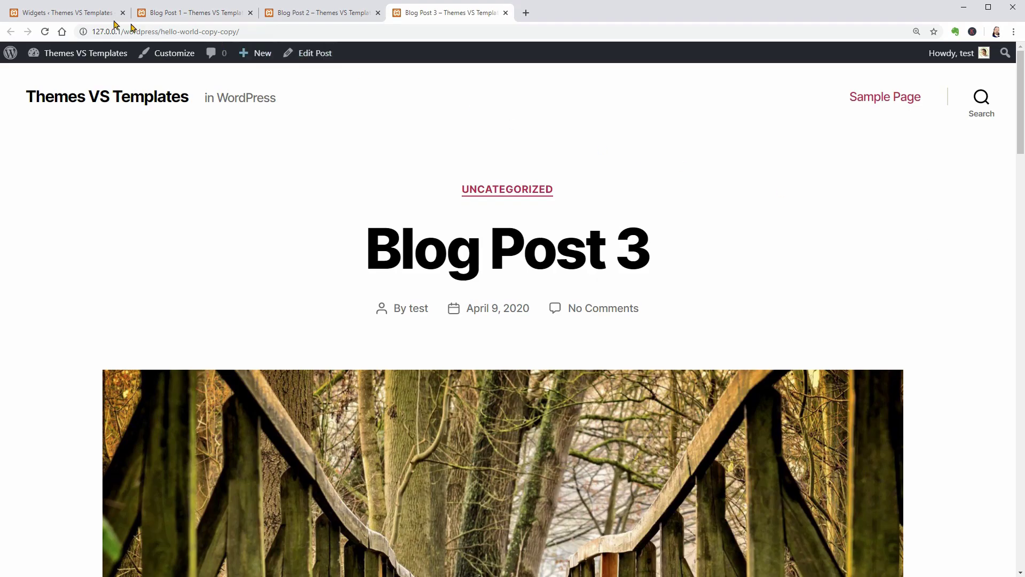
{"action": "left_click", "coordinate": [86, 12]}
Edit the Sample Page, trying Cover Template before choosing Full Width Template.
{"action": "mouse_move", "coordinate": [80, 169]}
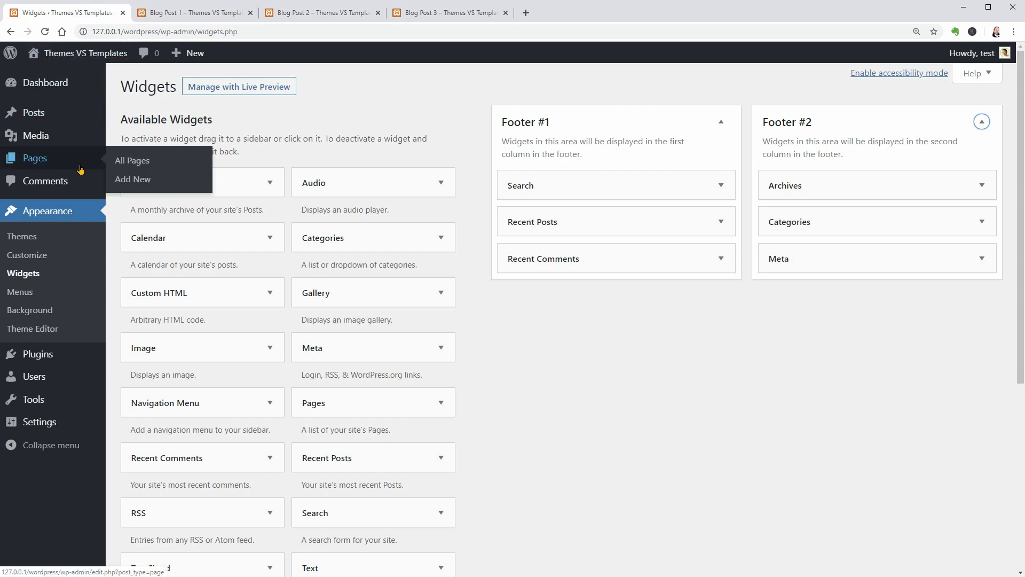
{"action": "left_click", "coordinate": [115, 160]}
{"action": "left_click", "coordinate": [158, 241]}
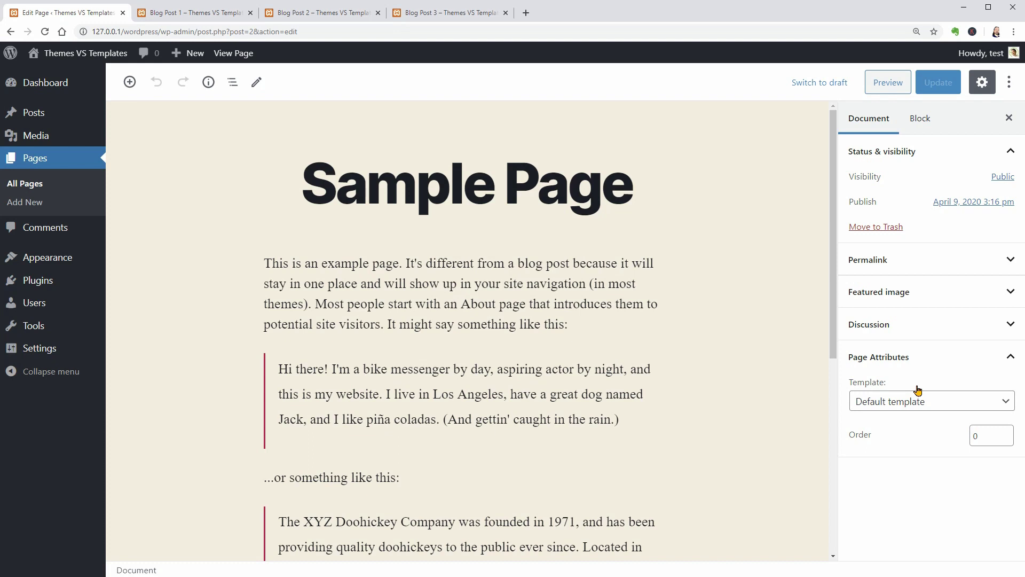
{"action": "left_click", "coordinate": [941, 395]}
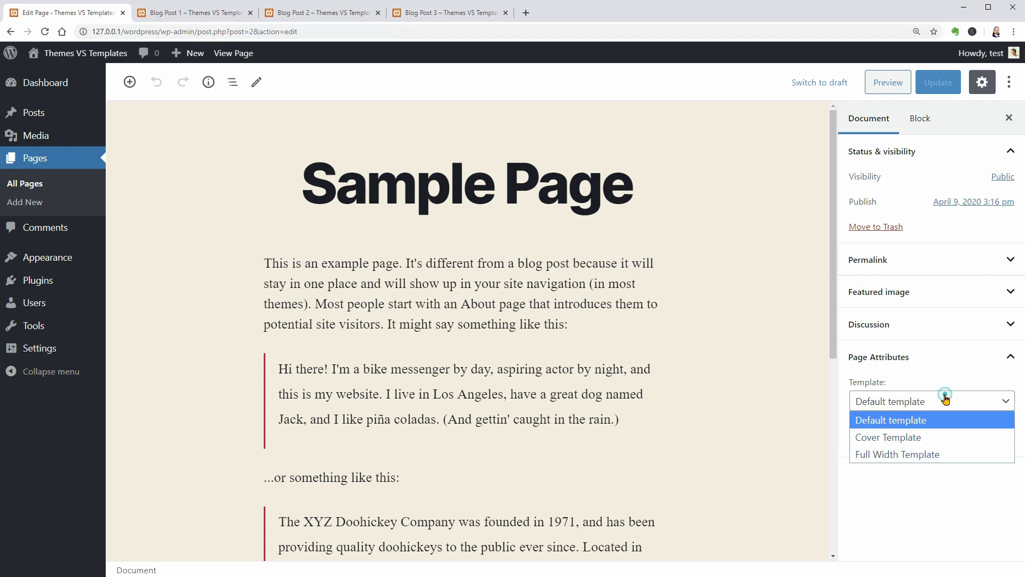
{"action": "left_click", "coordinate": [908, 439]}
{"action": "left_click", "coordinate": [920, 408]}
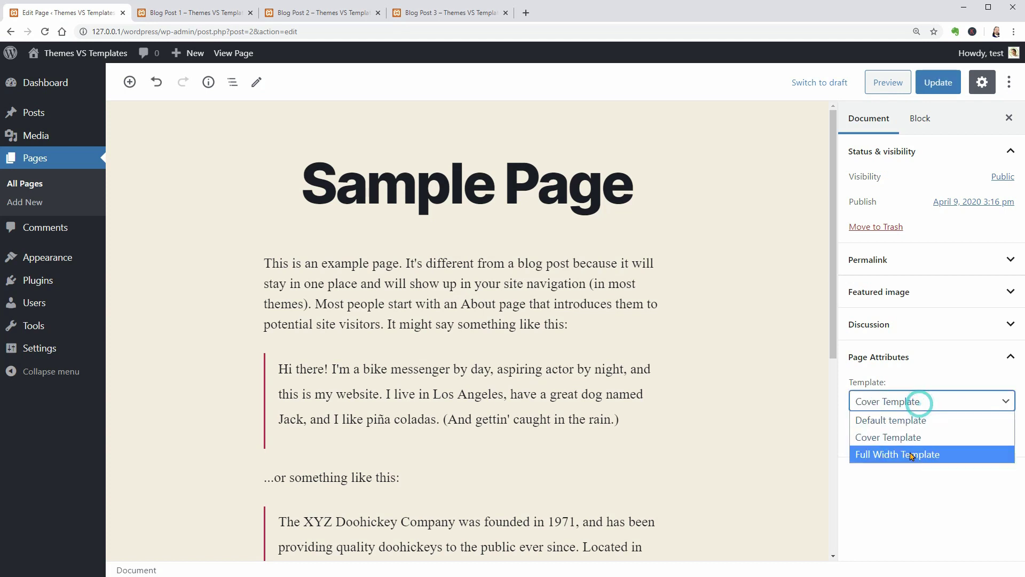
{"action": "left_click", "coordinate": [910, 453]}
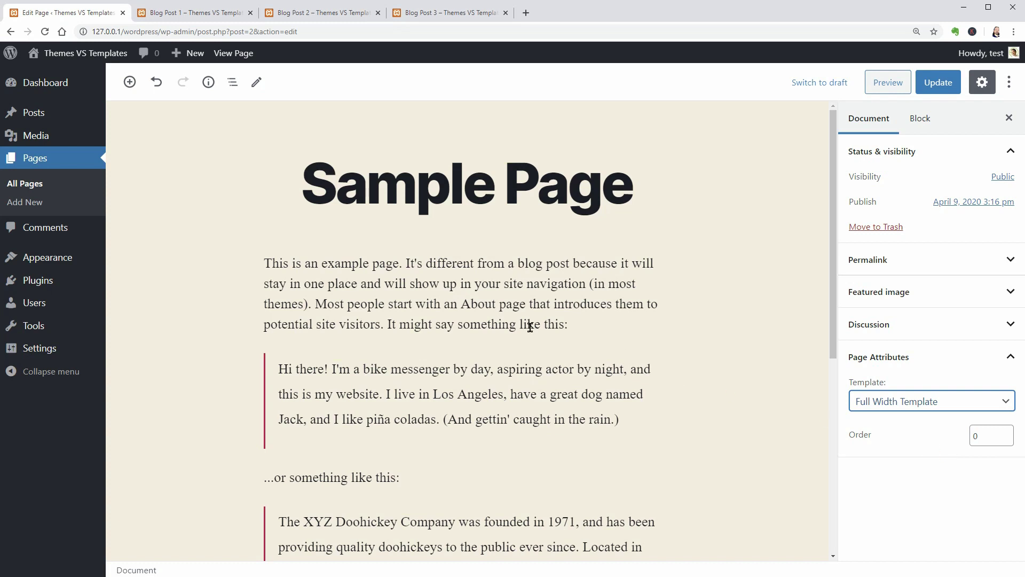
Activate the Neve theme from the installed themes page, replacing Twenty Twenty.
{"action": "mouse_move", "coordinate": [76, 262]}
{"action": "left_click", "coordinate": [131, 262]}
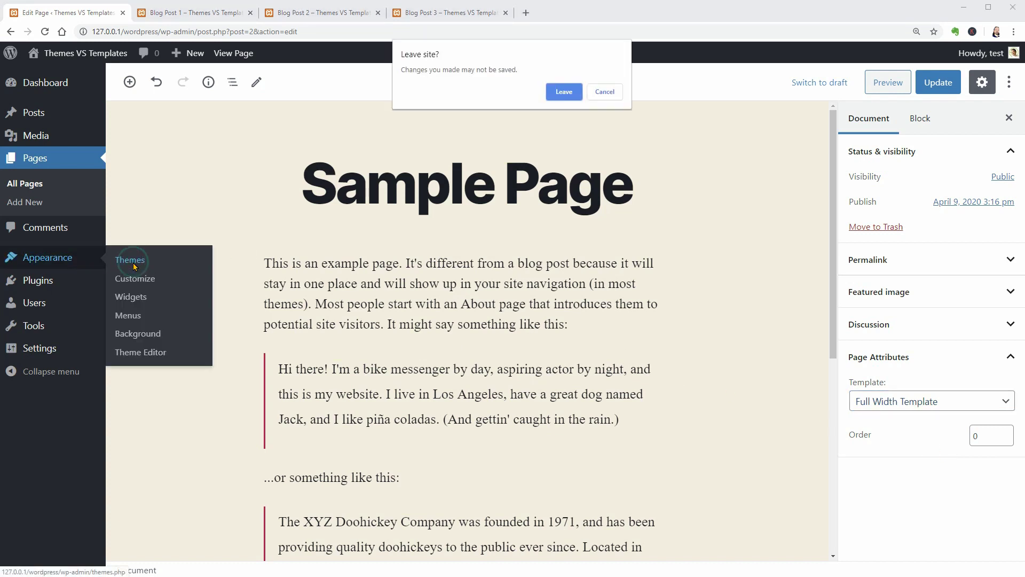
{"action": "left_click", "coordinate": [564, 92]}
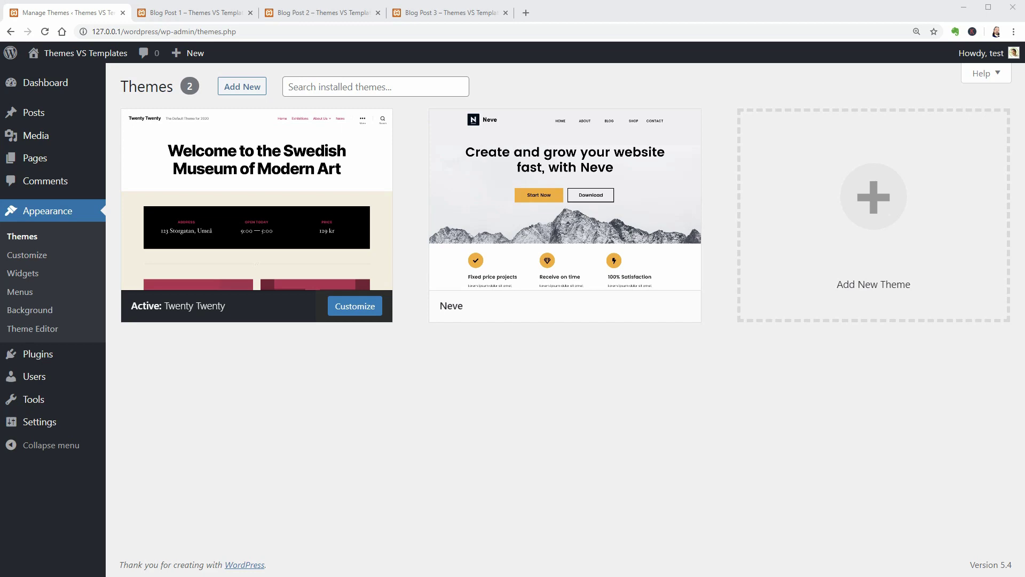
{"action": "left_click", "coordinate": [562, 201]}
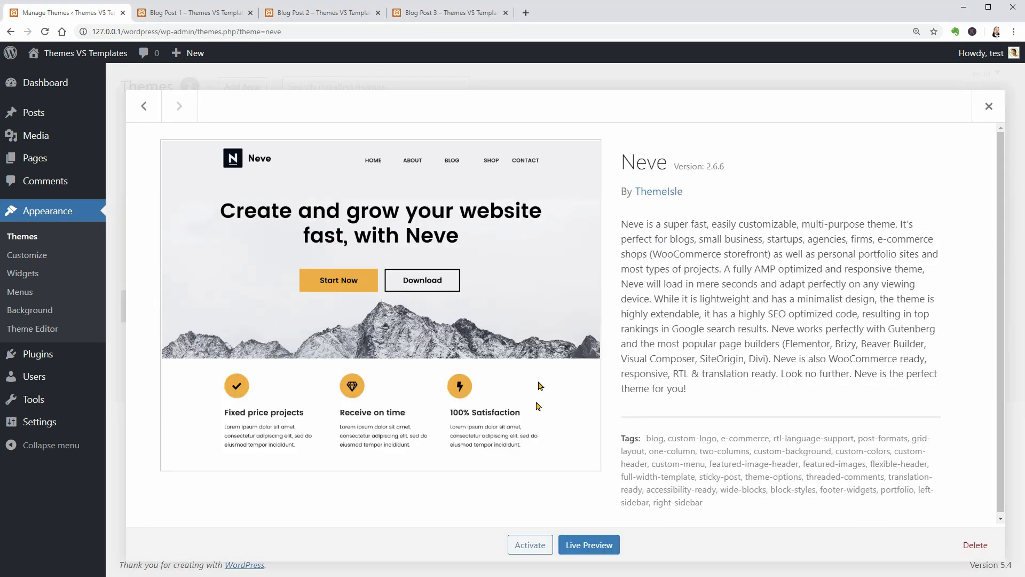
{"action": "left_click", "coordinate": [534, 544]}
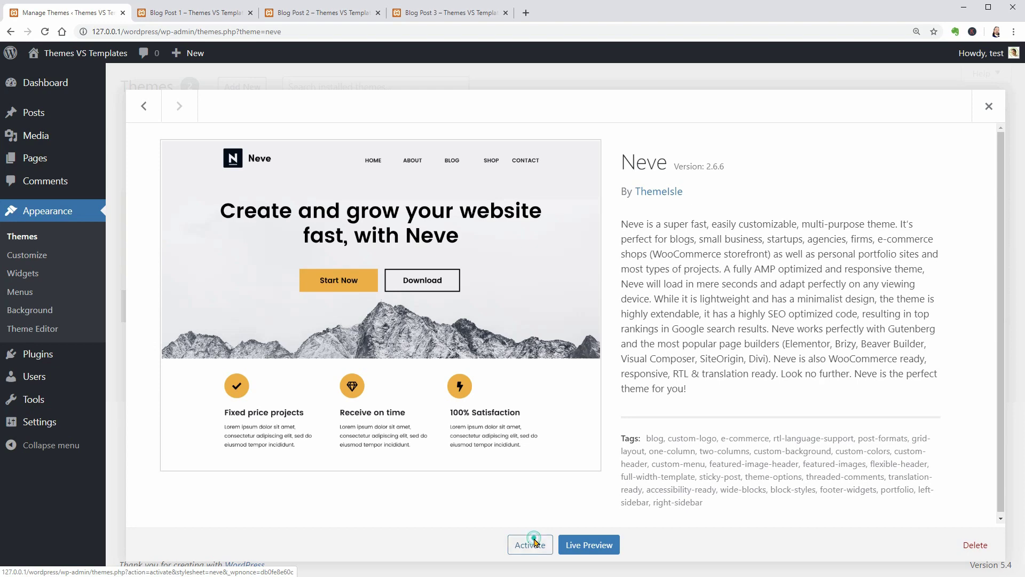
{"action": "mouse_move", "coordinate": [101, 116]}
{"action": "left_click", "coordinate": [137, 116]}
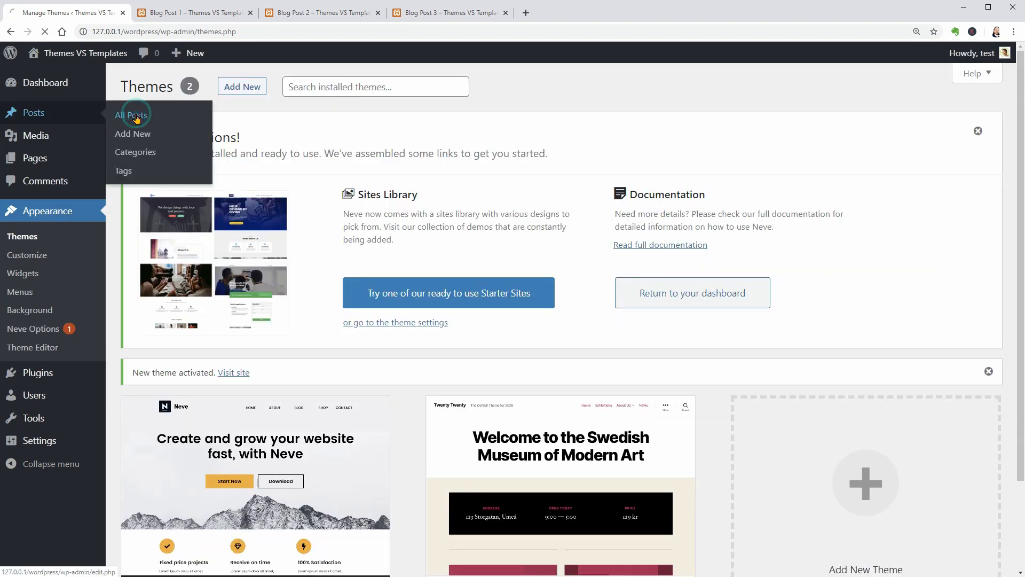
Open Blog Post 1 in the editor and try the Contained and Full Width container options.
{"action": "left_click", "coordinate": [158, 282]}
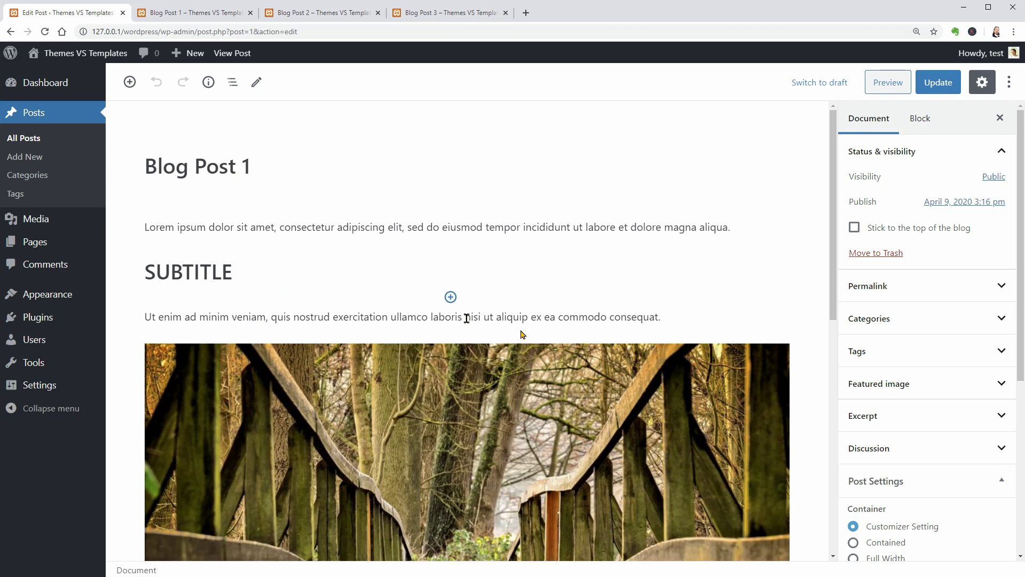
{"action": "scroll", "coordinate": [1014, 419], "scroll_direction": "down", "scroll_amount": 1}
{"action": "scroll", "coordinate": [1013, 419], "scroll_direction": "down", "scroll_amount": 5}
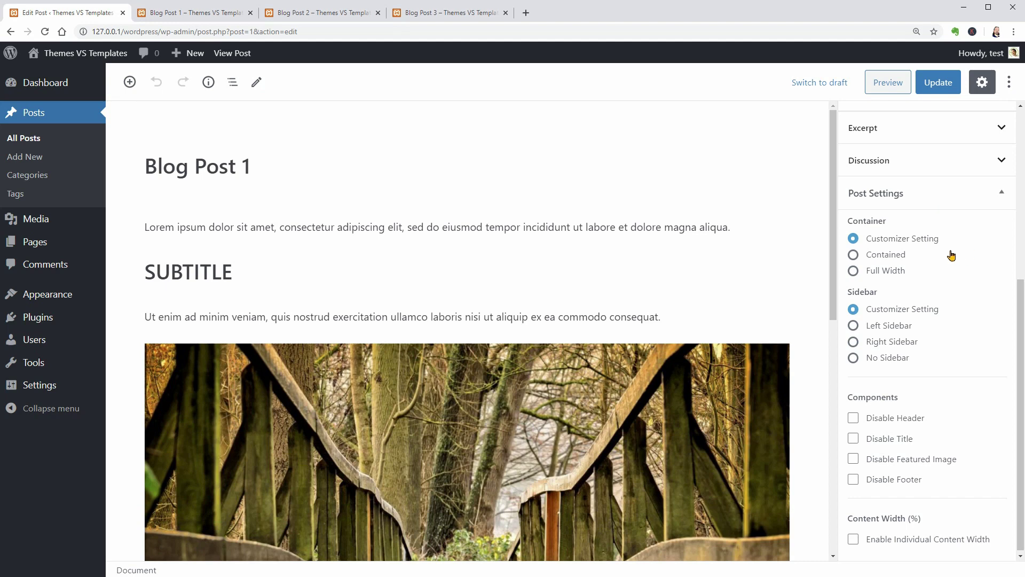
{"action": "left_click", "coordinate": [854, 256]}
{"action": "left_click", "coordinate": [854, 273]}
Try left, right and no sidebar layouts, then reset the container to Customizer Setting.
{"action": "left_click", "coordinate": [853, 326]}
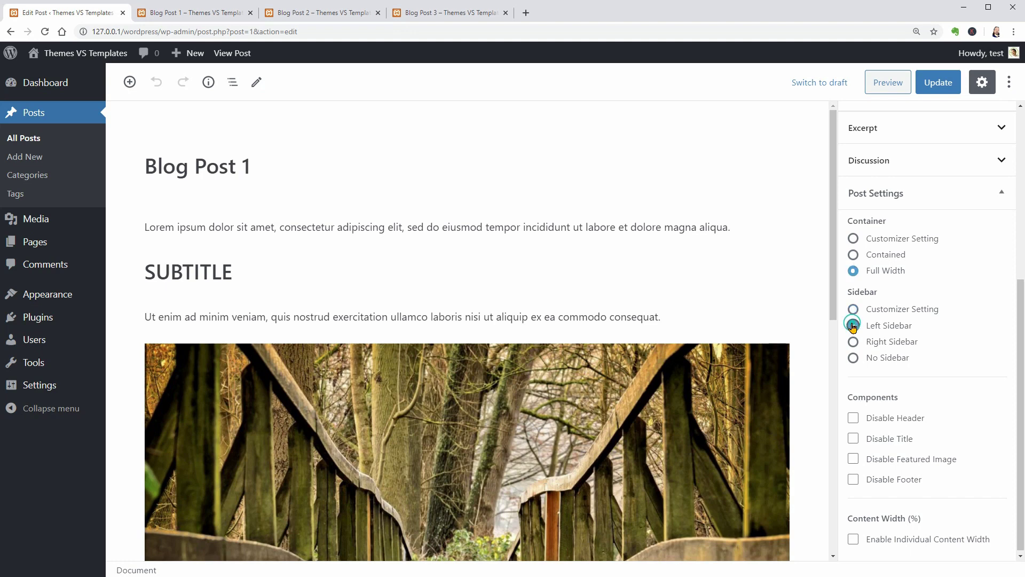
{"action": "left_click", "coordinate": [855, 342]}
{"action": "left_click", "coordinate": [854, 358]}
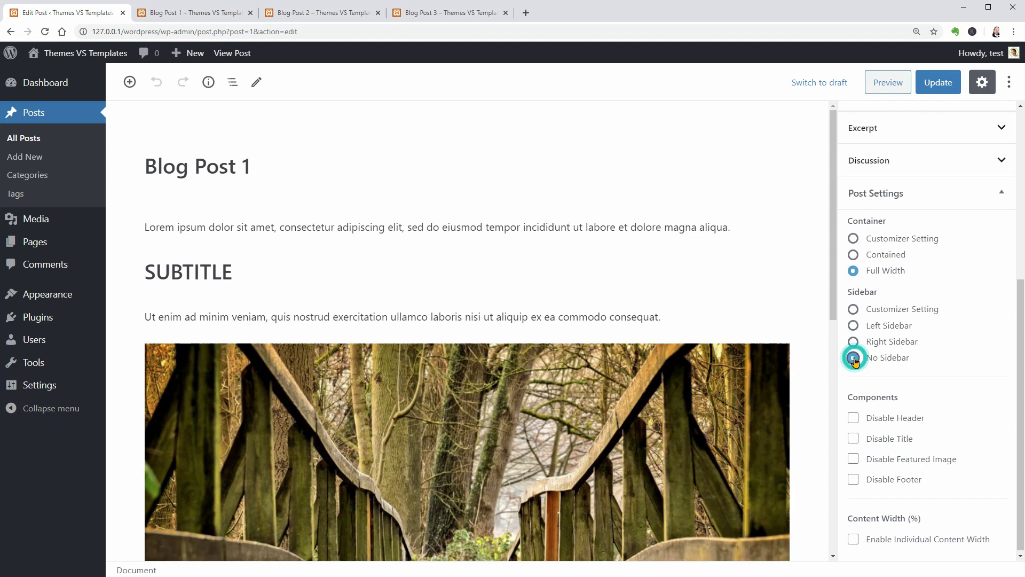
{"action": "left_click", "coordinate": [854, 239]}
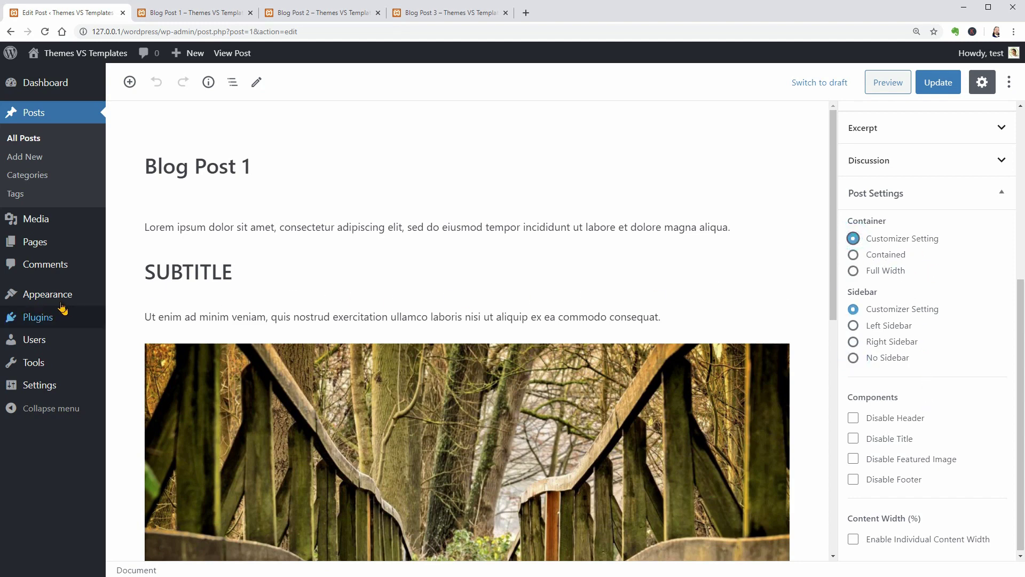
Check the Customizer's Layout > Container and Content/Sidebar defaults in a new tab, then return to the editor.
{"action": "mouse_move", "coordinate": [61, 295]}
{"action": "right_click", "coordinate": [136, 316]}
{"action": "left_click", "coordinate": [169, 324]}
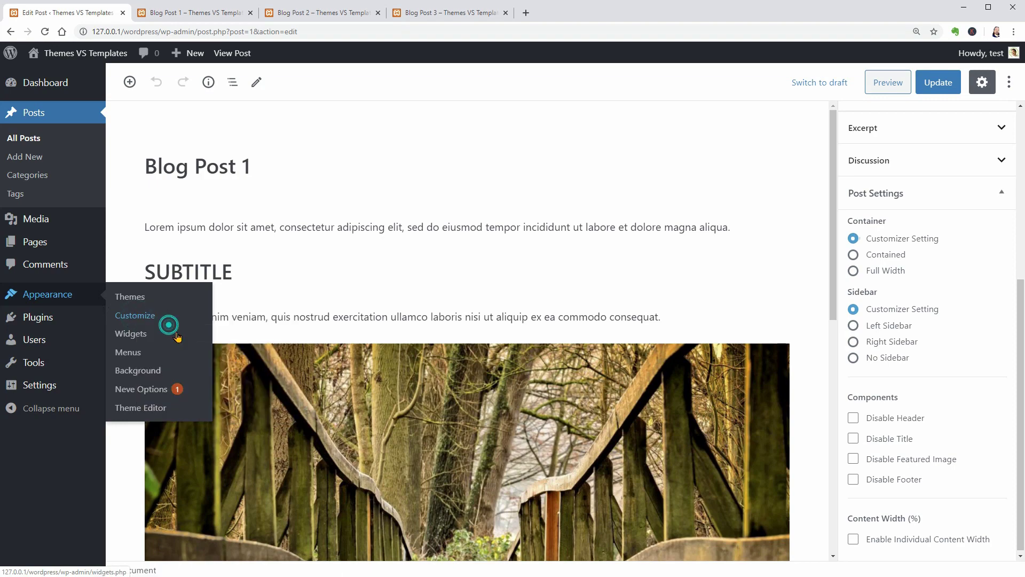
{"action": "left_click", "coordinate": [179, 231]}
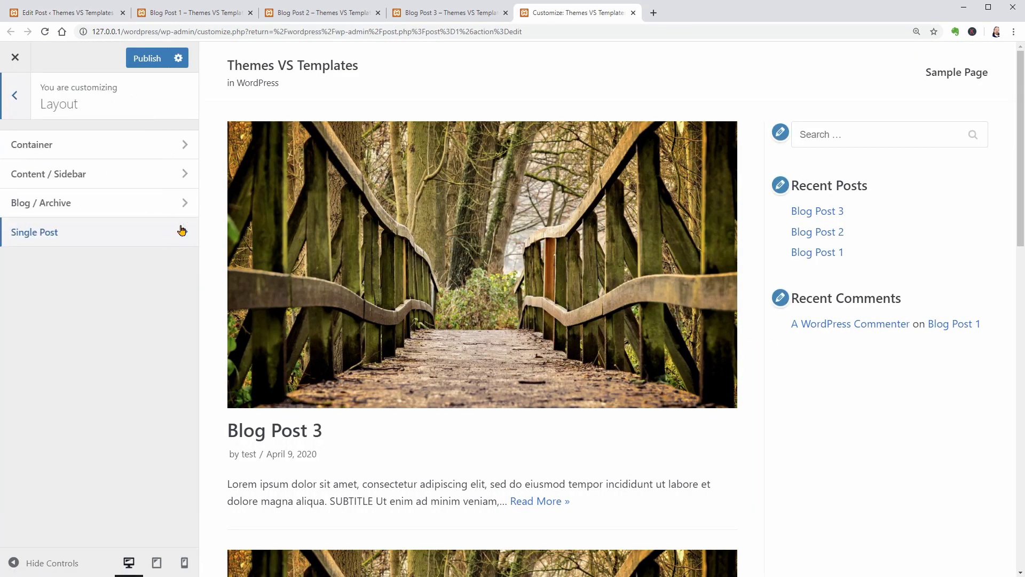
{"action": "left_click", "coordinate": [183, 145]}
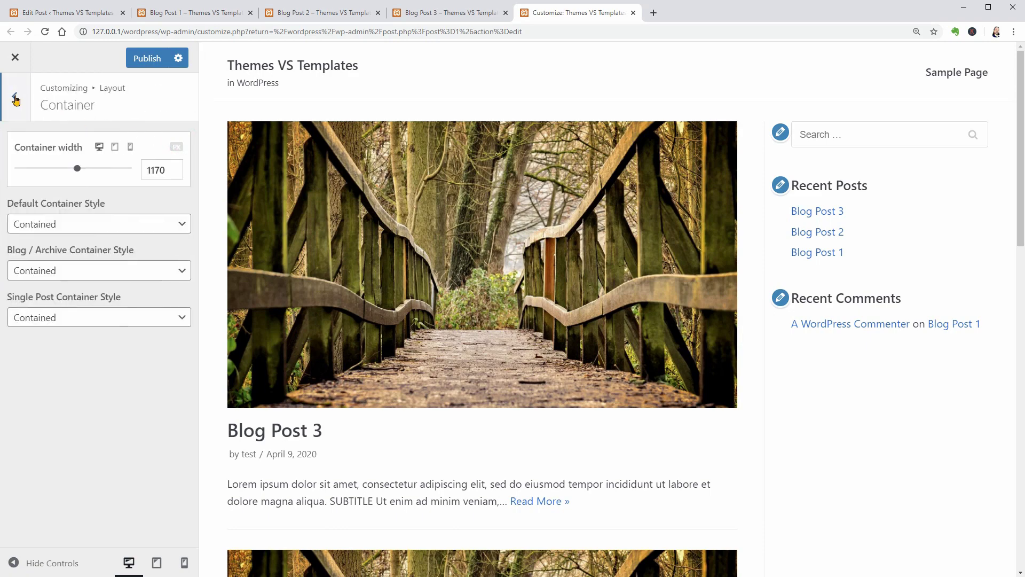
{"action": "left_click", "coordinate": [16, 100]}
{"action": "left_click", "coordinate": [121, 171]}
{"action": "key", "text": "ctrl+1"}
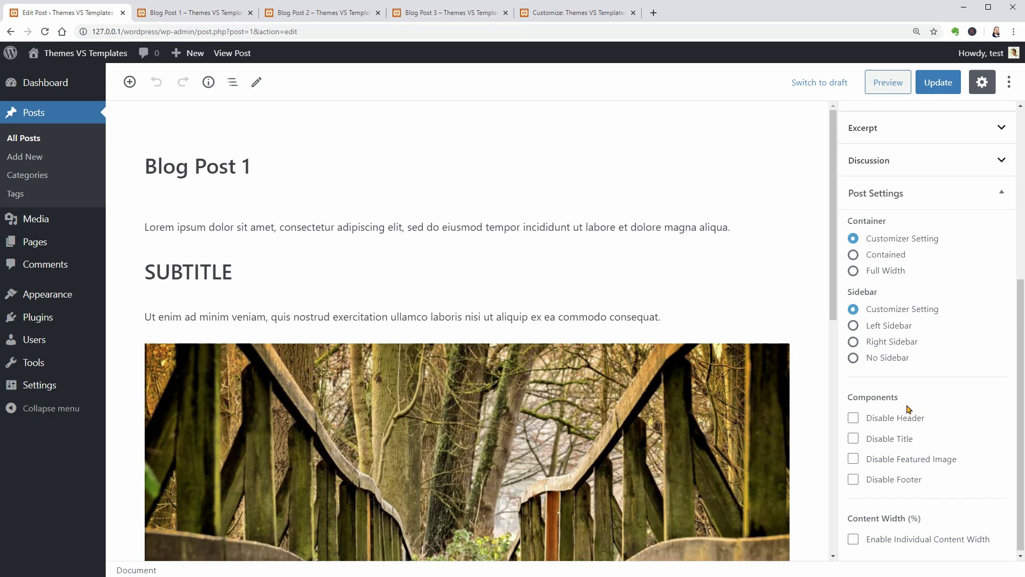
Hide the post's header, title, featured image and footer, then show them all again.
{"action": "left_click", "coordinate": [853, 419]}
{"action": "left_click", "coordinate": [854, 439]}
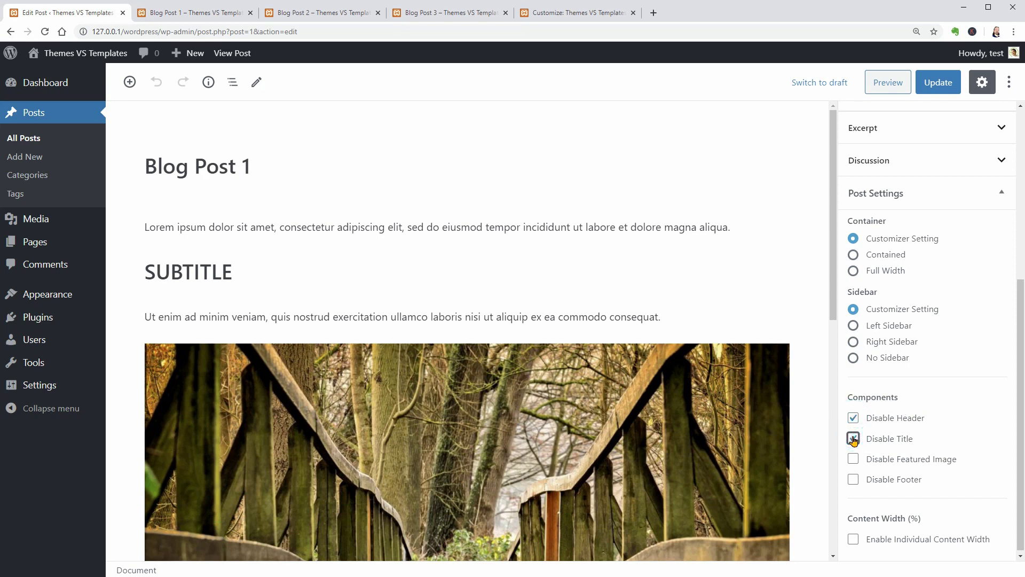
{"action": "left_click", "coordinate": [855, 466]}
{"action": "left_click", "coordinate": [853, 481]}
{"action": "left_click", "coordinate": [853, 480]}
{"action": "left_click", "coordinate": [853, 459]}
{"action": "left_click", "coordinate": [853, 439]}
{"action": "left_click", "coordinate": [854, 417]}
Try a custom content width of about 71, then turn the custom width off.
{"action": "left_click", "coordinate": [853, 539]}
{"action": "scroll", "coordinate": [950, 526], "scroll_direction": "down", "scroll_amount": 1}
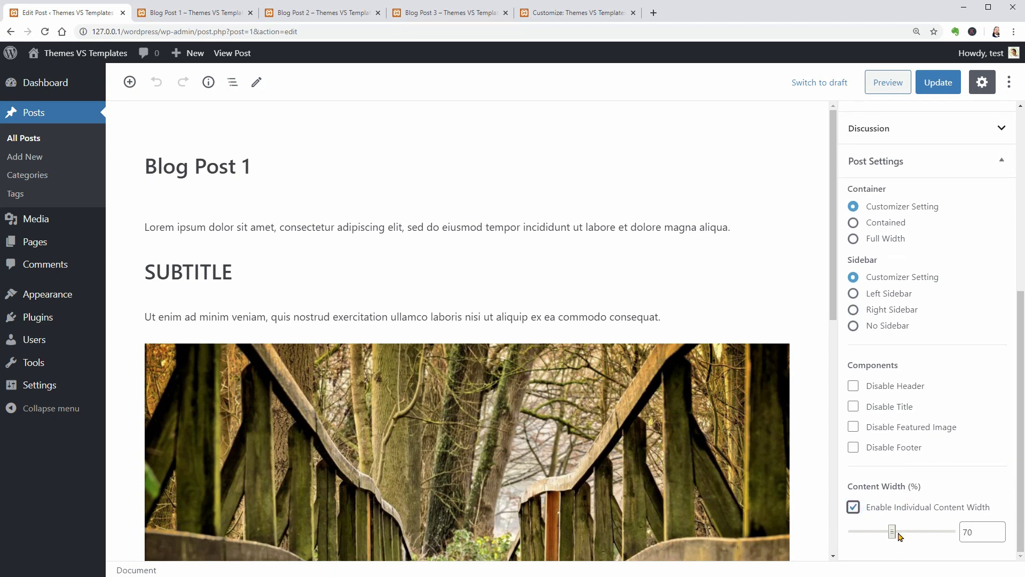
{"action": "mouse_move", "coordinate": [893, 531]}
{"action": "left_mouse_down"}
{"action": "mouse_move", "coordinate": [931, 533]}
{"action": "mouse_move", "coordinate": [884, 541]}
{"action": "mouse_move", "coordinate": [893, 545]}
{"action": "left_mouse_up"}
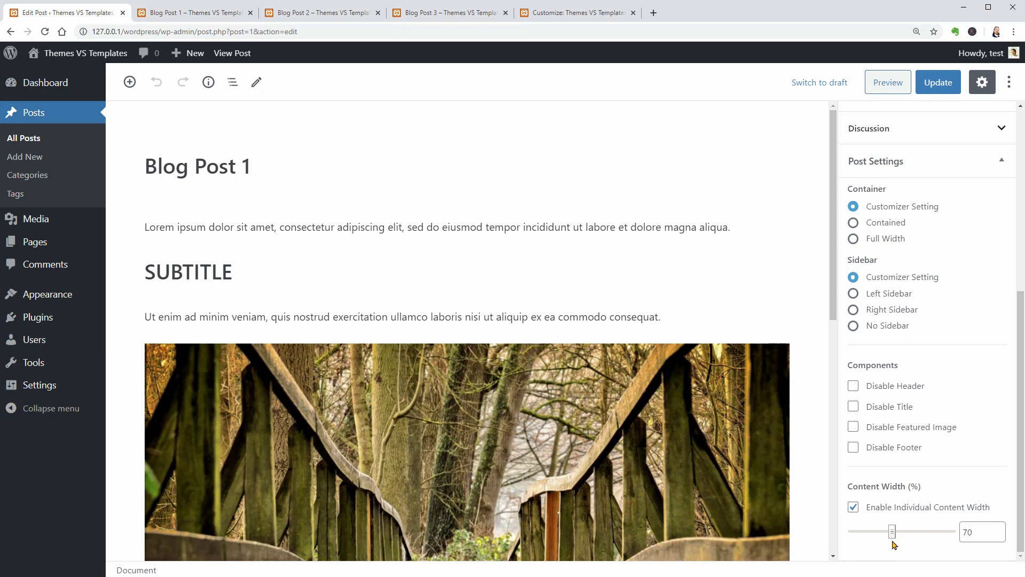
{"action": "left_click", "coordinate": [854, 508]}
Set the container to Full Width with No Sidebar, update the post, and view it live.
{"action": "left_click", "coordinate": [853, 269]}
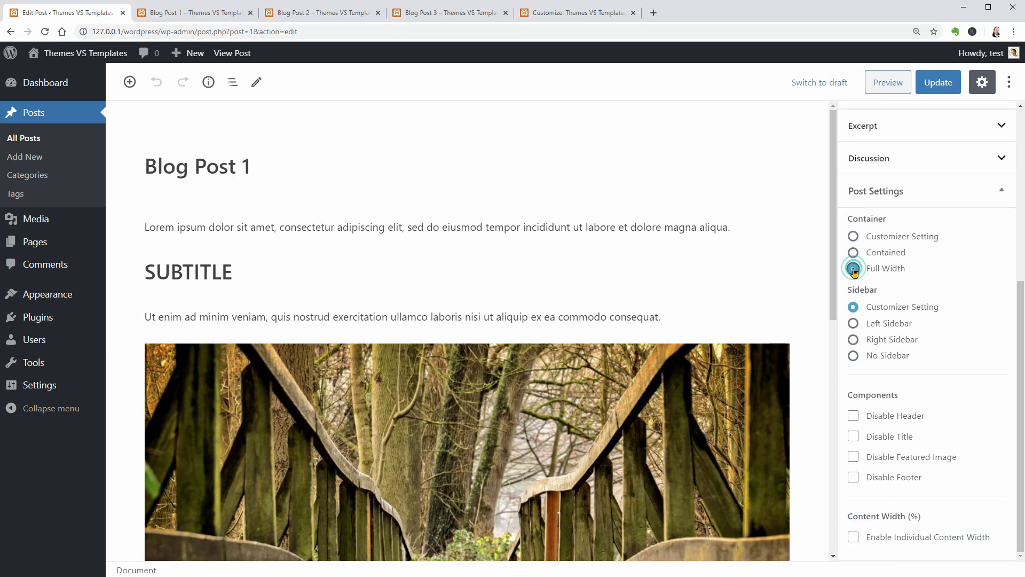
{"action": "left_click", "coordinate": [854, 355]}
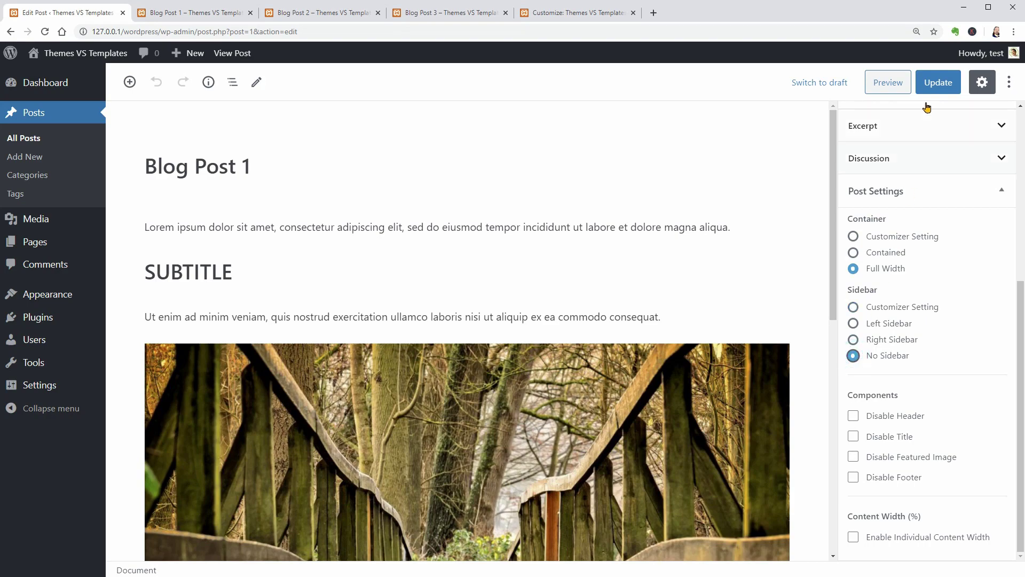
{"action": "left_click", "coordinate": [938, 82]}
{"action": "left_click", "coordinate": [697, 12]}
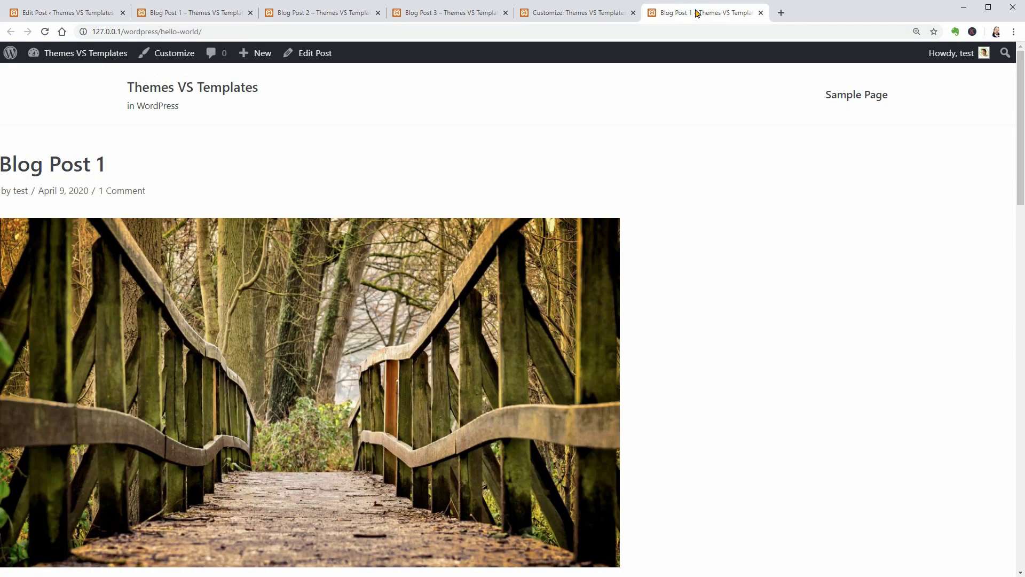
{"action": "mouse_move", "coordinate": [1021, 133]}
{"action": "left_mouse_down"}
{"action": "mouse_move", "coordinate": [1020, 474]}
{"action": "mouse_move", "coordinate": [1020, 135]}
{"action": "left_mouse_up"}
{"action": "key", "text": "ctrl+w"}
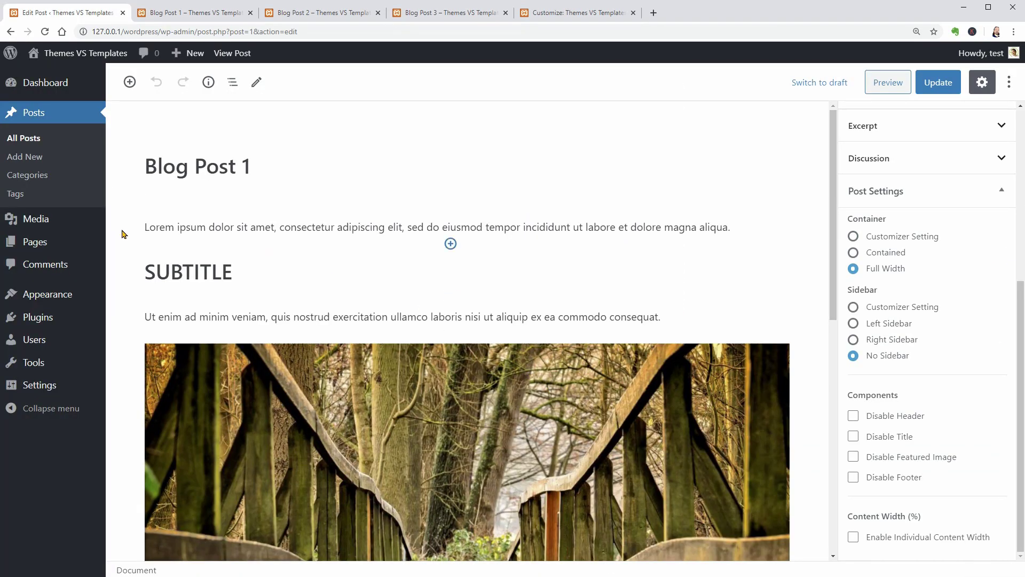
Assign the Sample Page the Page Builder Full Width (Neve) template.
{"action": "mouse_move", "coordinate": [95, 249]}
{"action": "left_click", "coordinate": [132, 244]}
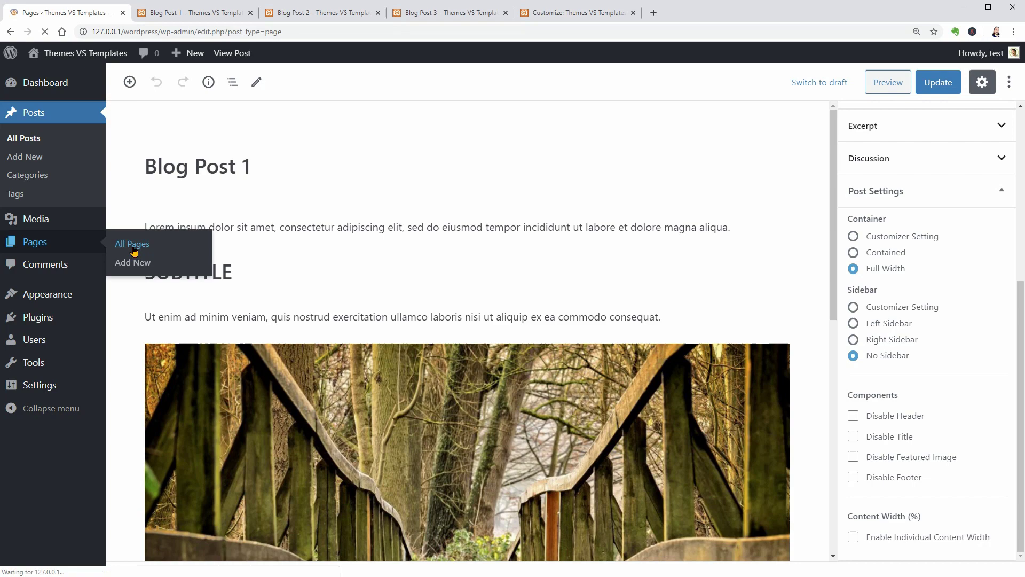
{"action": "left_click", "coordinate": [157, 242]}
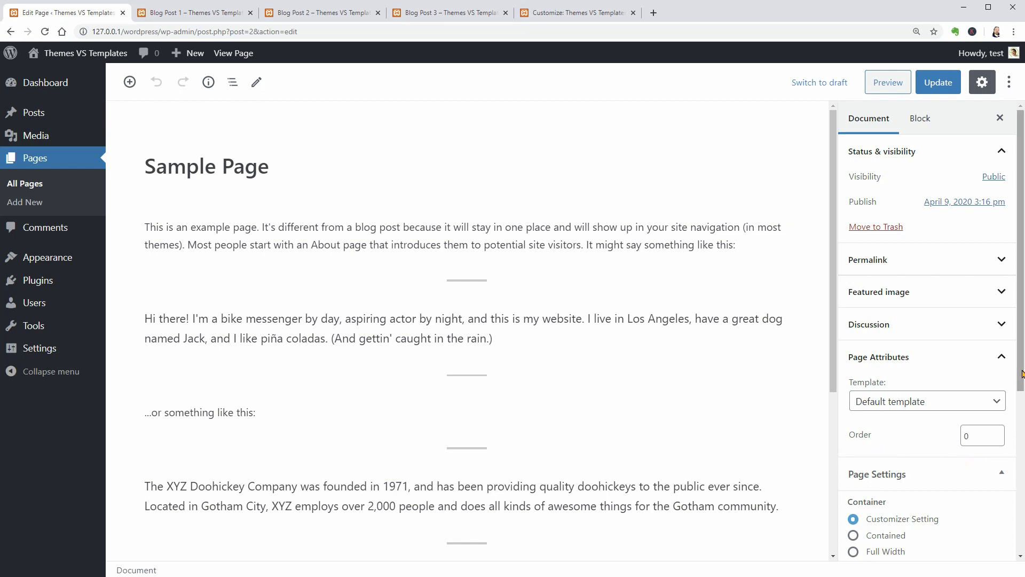
{"action": "scroll", "coordinate": [942, 397], "scroll_direction": "down", "scroll_amount": 5}
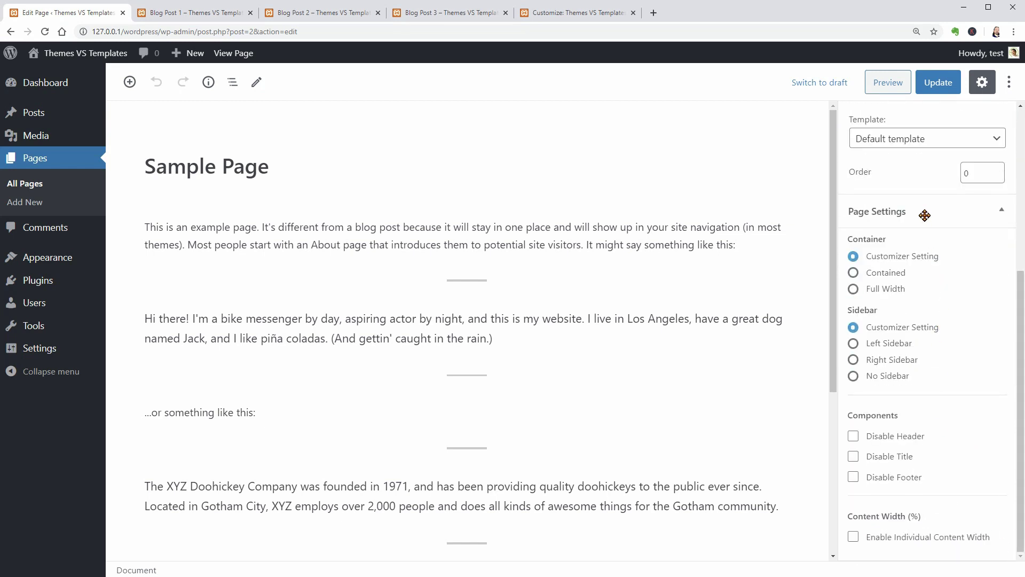
{"action": "scroll", "coordinate": [930, 224], "scroll_direction": "up", "scroll_amount": 1}
{"action": "left_click", "coordinate": [924, 204]}
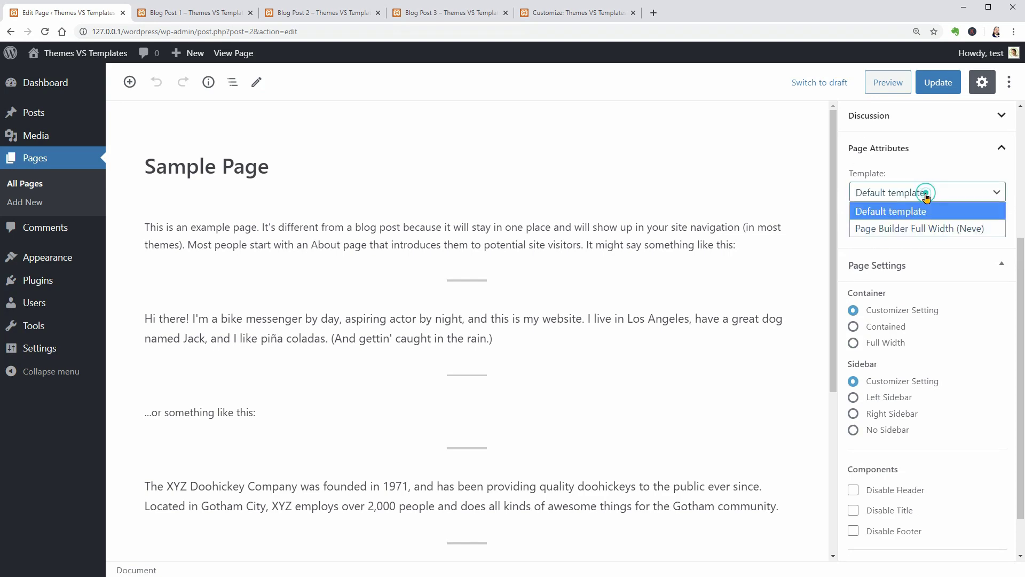
{"action": "left_click", "coordinate": [941, 230]}
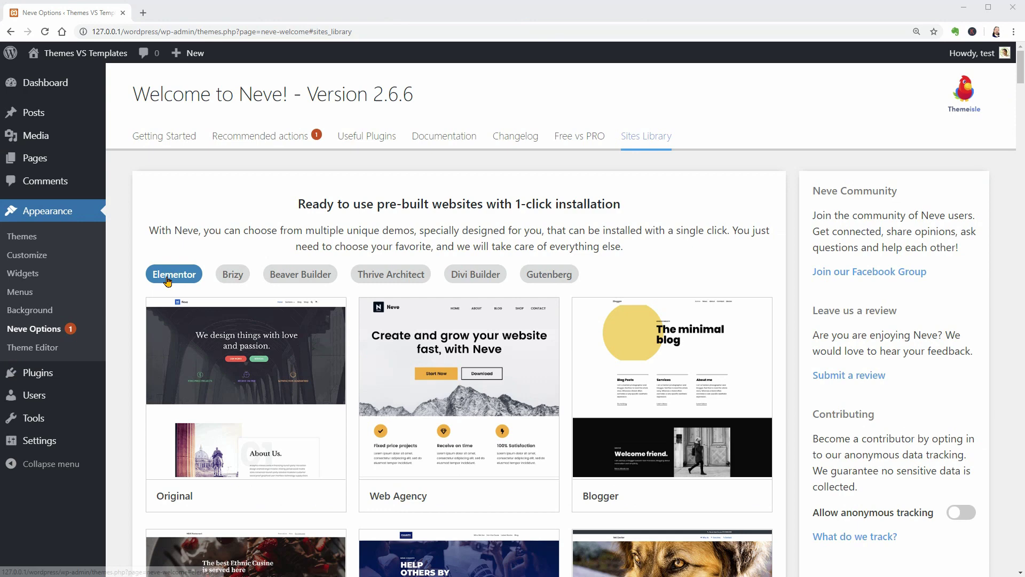
Filter starter sites by Brizy, Beaver Builder, Thrive Architect, Divi Builder, then Elementor.
{"action": "left_click", "coordinate": [231, 275]}
{"action": "left_click", "coordinate": [302, 276]}
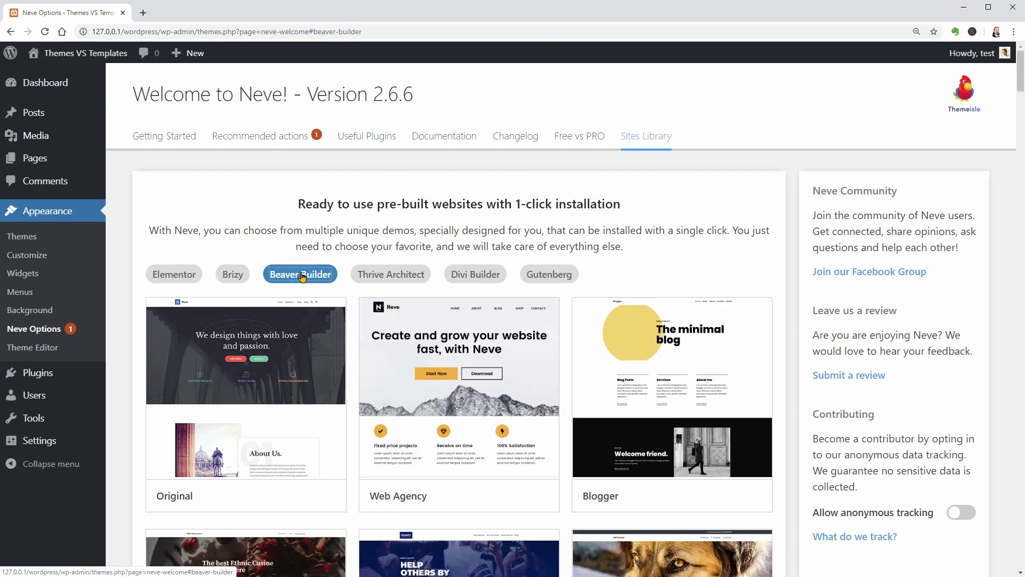
{"action": "left_click", "coordinate": [376, 275]}
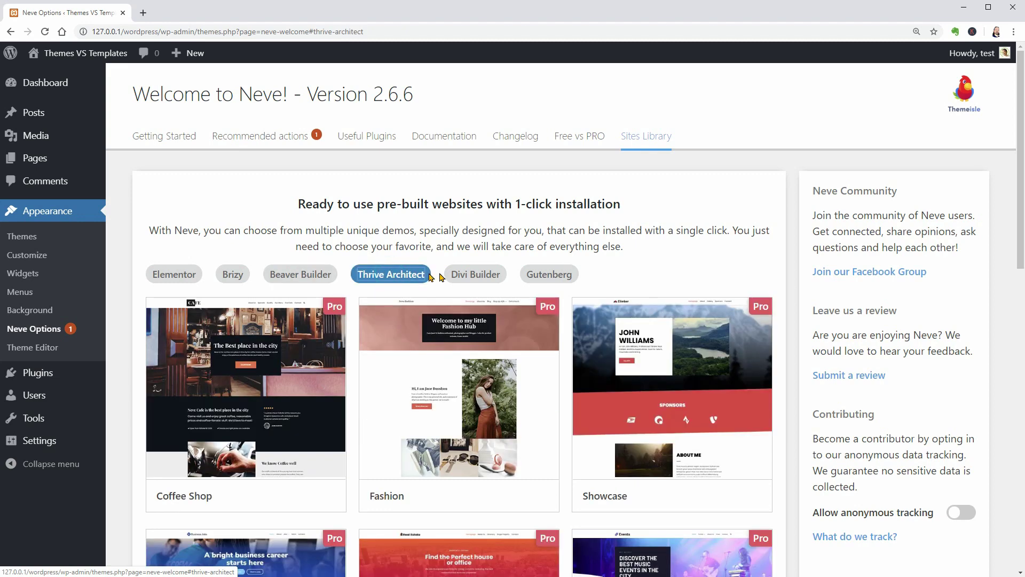
{"action": "left_click", "coordinate": [476, 276]}
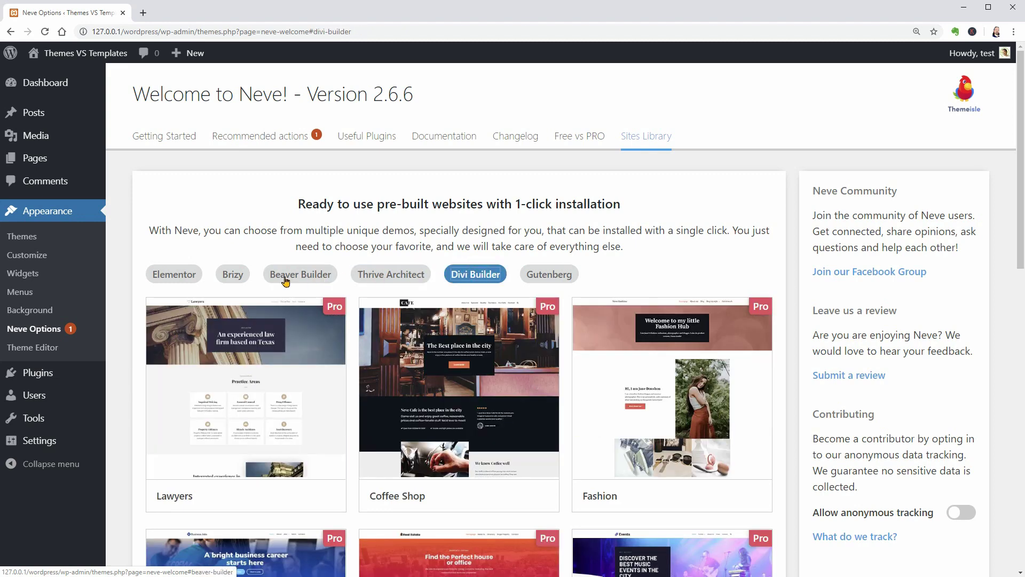
{"action": "left_click", "coordinate": [175, 276]}
{"action": "scroll", "coordinate": [176, 278], "scroll_direction": "down", "scroll_amount": 5}
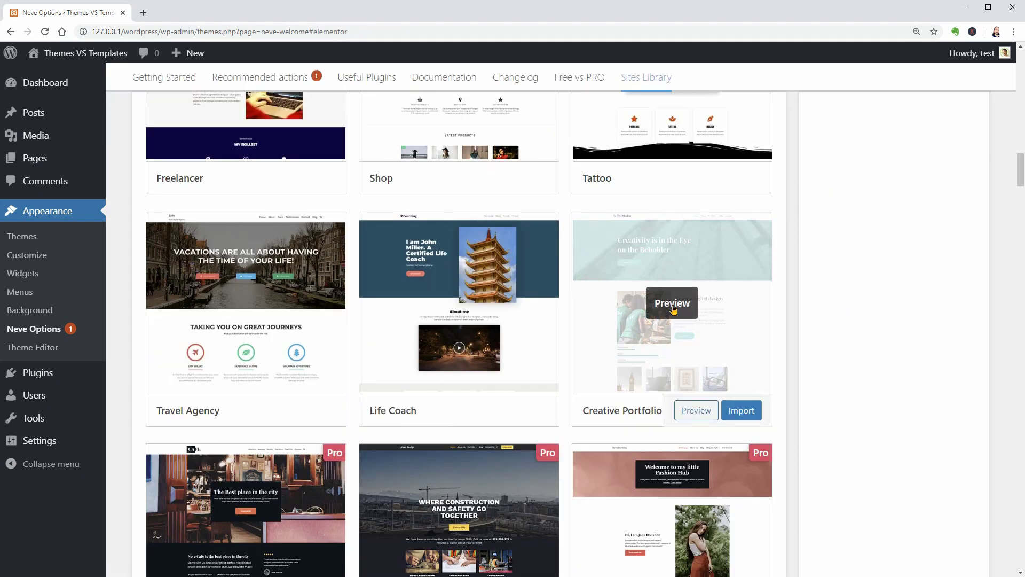
Import the Creative Portfolio site, then open its home page's Elementor template library.
{"action": "left_click", "coordinate": [673, 305]}
{"action": "left_click", "coordinate": [971, 558]}
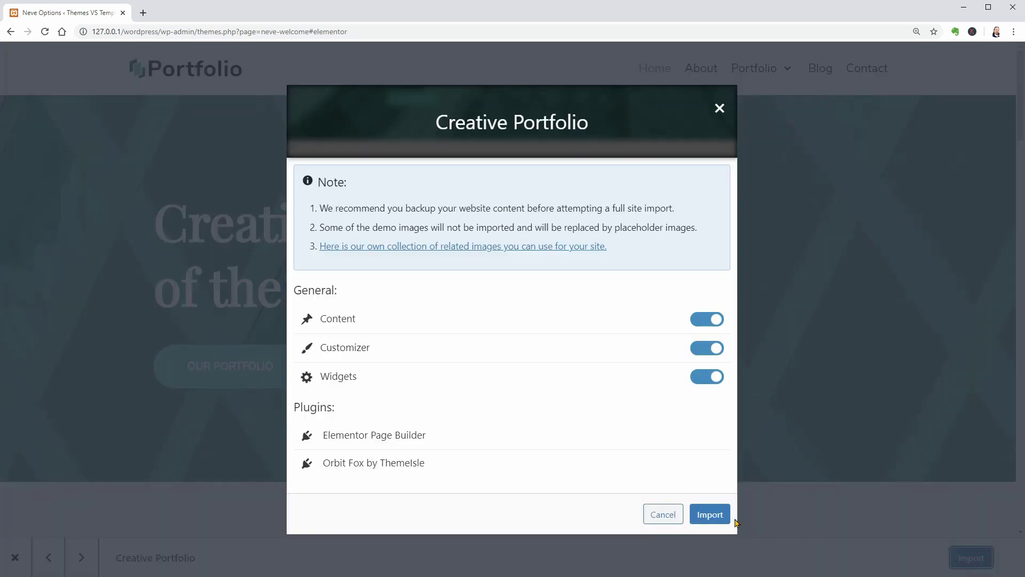
{"action": "left_click", "coordinate": [711, 514]}
{"action": "left_click", "coordinate": [687, 469]}
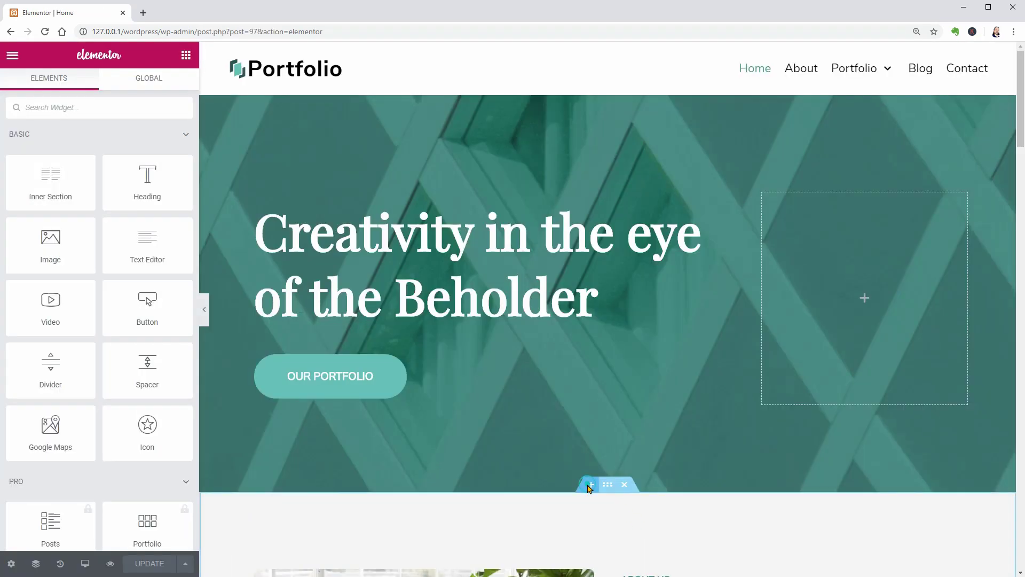
{"action": "left_click", "coordinate": [589, 488]}
{"action": "left_click", "coordinate": [623, 462]}
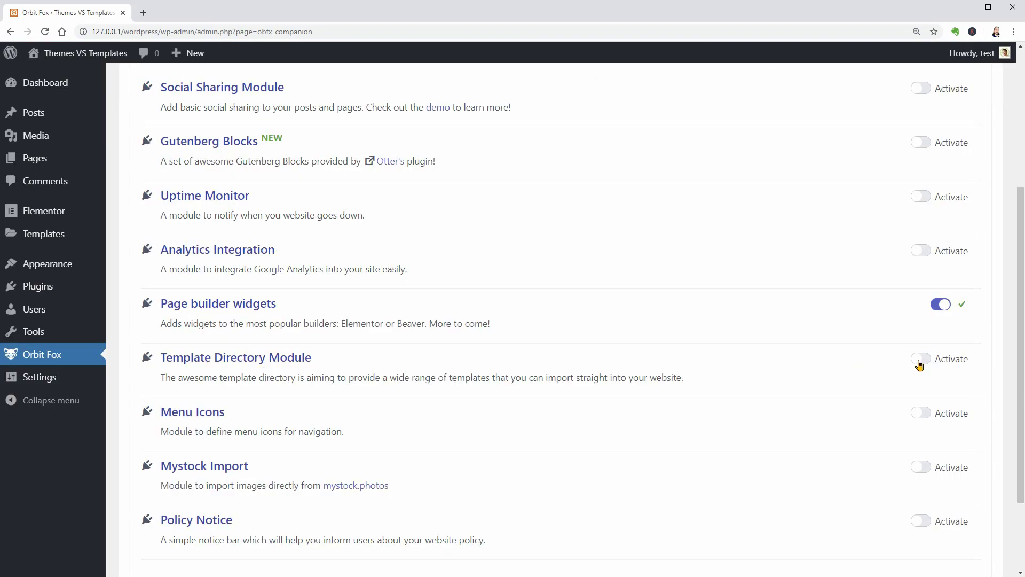
Turn on Orbit Fox's Template Directory Module and scroll through its template cards.
{"action": "left_click", "coordinate": [919, 365]}
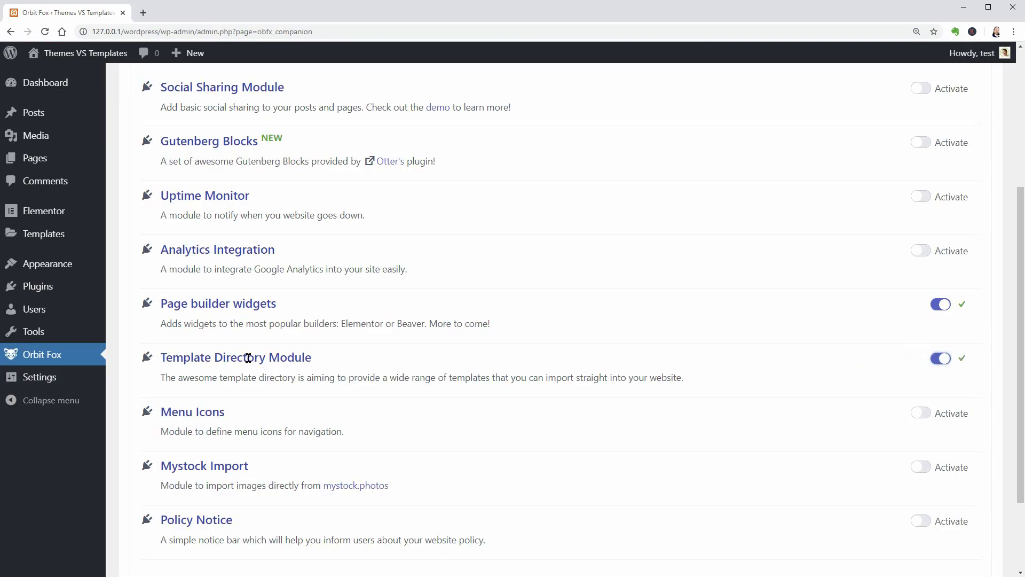
{"action": "left_click", "coordinate": [58, 360]}
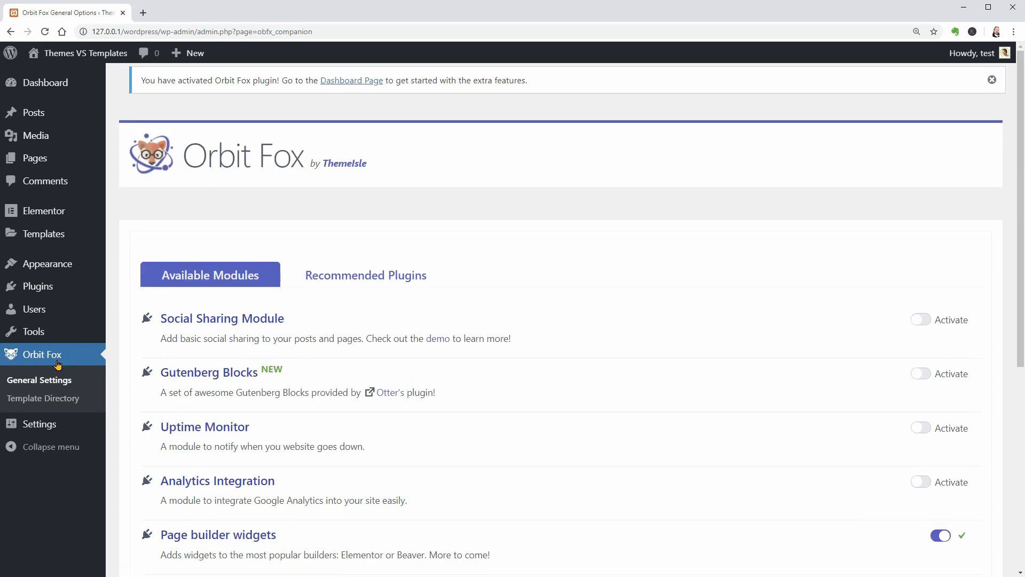
{"action": "left_click", "coordinate": [74, 404]}
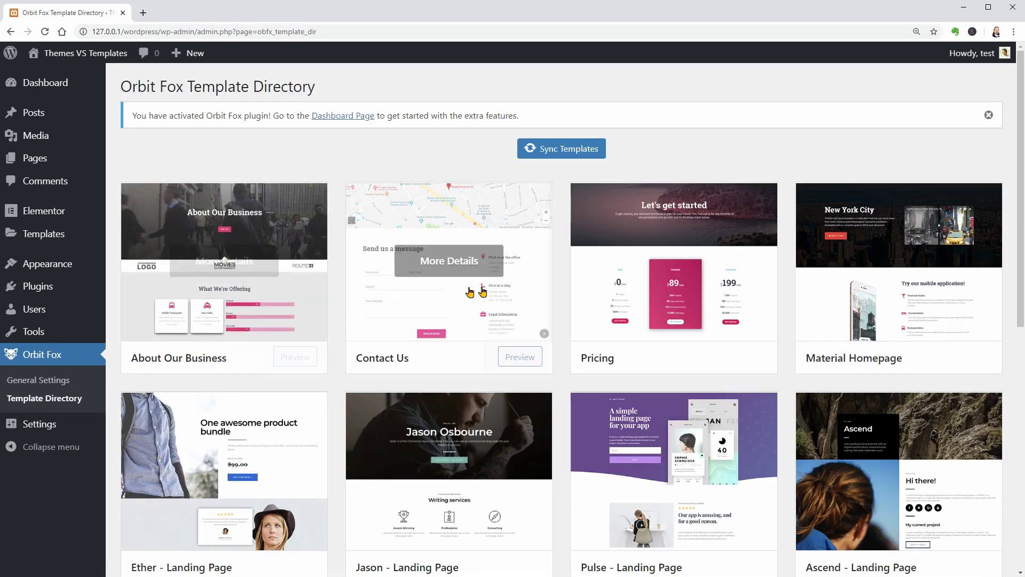
{"action": "scroll", "coordinate": [872, 291], "scroll_direction": "down", "scroll_amount": 2}
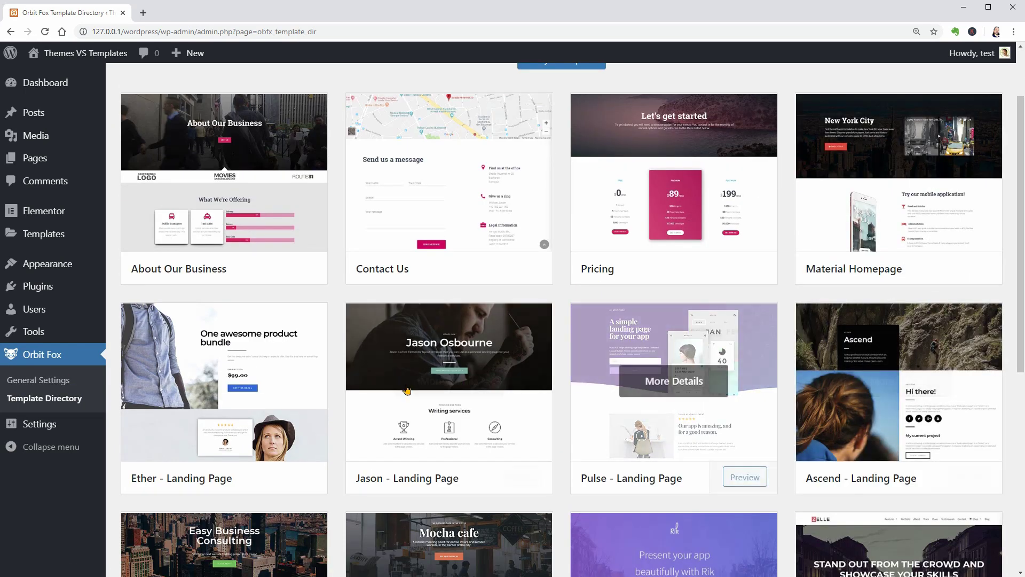
{"action": "scroll", "coordinate": [279, 391], "scroll_direction": "down", "scroll_amount": 3}
Scroll through Neve's Sites Library demos, then scroll the installed themes page.
{"action": "mouse_move", "coordinate": [67, 270]}
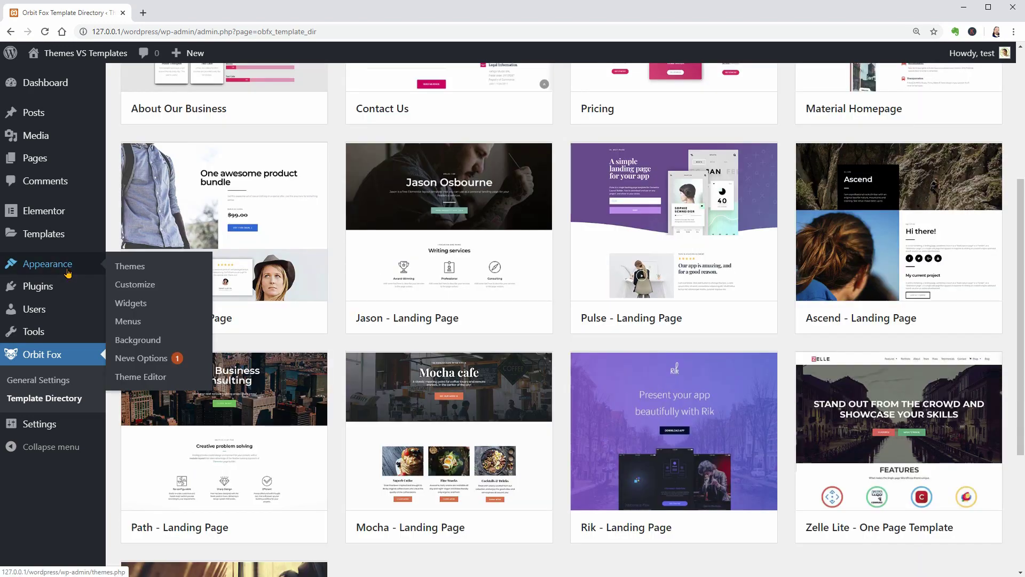
{"action": "left_click", "coordinate": [165, 361]}
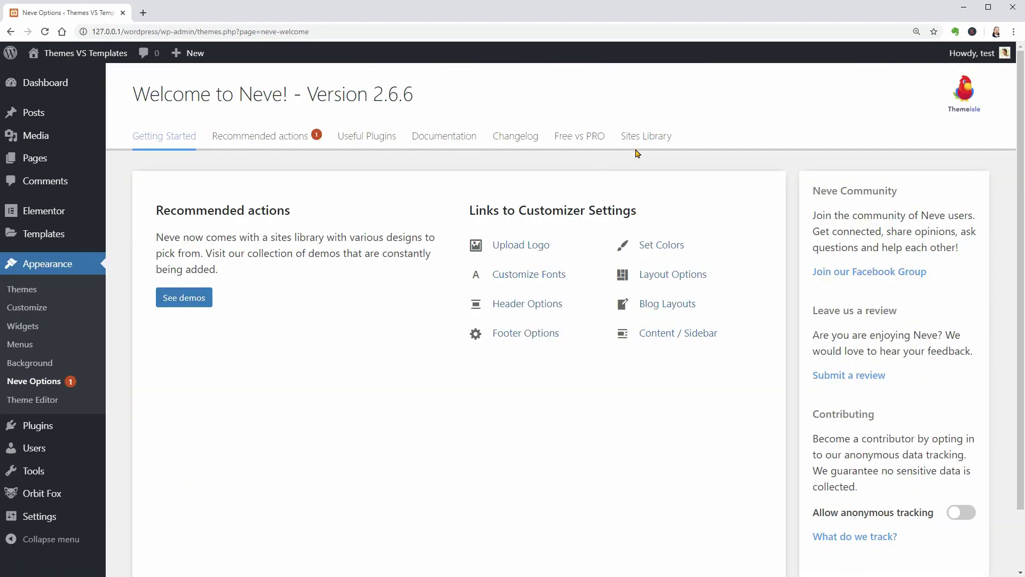
{"action": "left_click", "coordinate": [650, 138]}
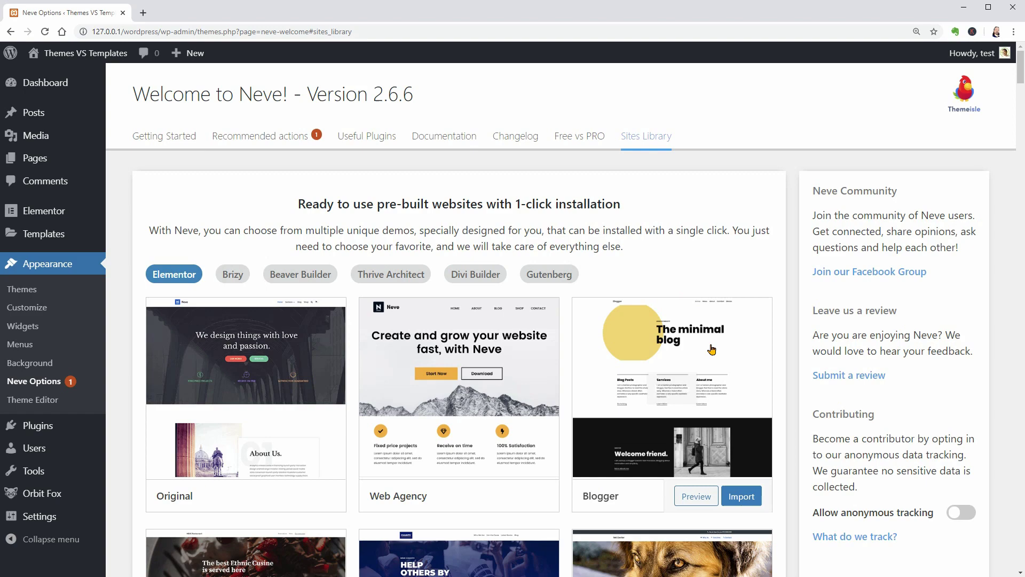
{"action": "scroll", "coordinate": [716, 374], "scroll_direction": "down", "scroll_amount": 5}
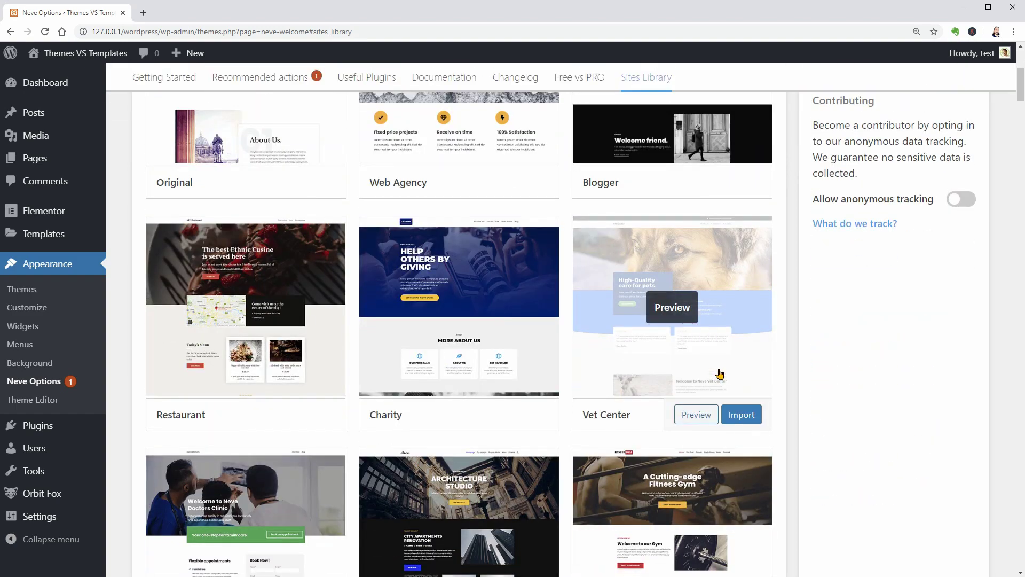
{"action": "left_click", "coordinate": [14, 294]}
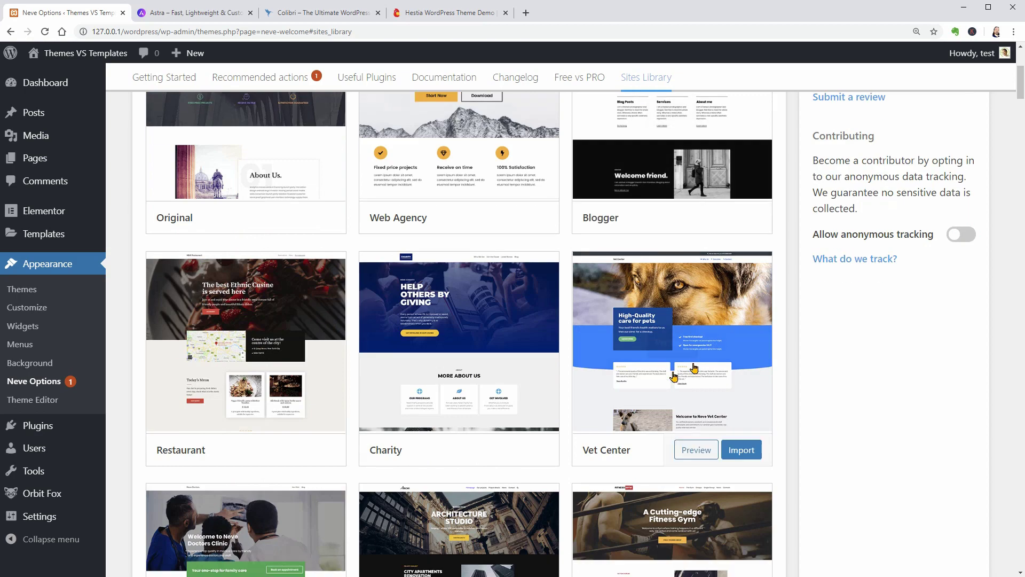
{"action": "scroll", "coordinate": [442, 420], "scroll_direction": "down", "scroll_amount": 3}
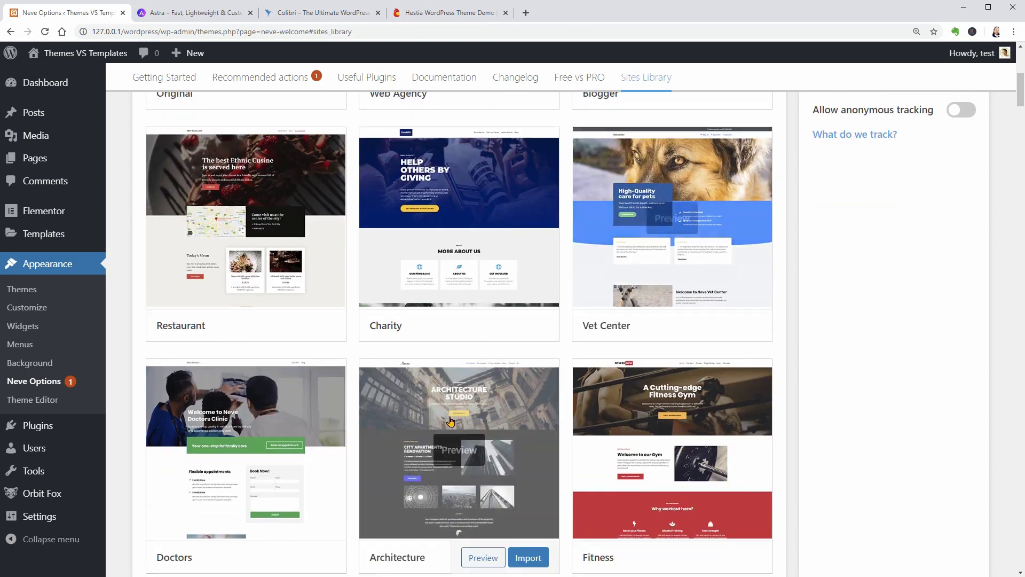
Scroll through Astra's Starter Templates page on the Astra website.
{"action": "left_click", "coordinate": [198, 13]}
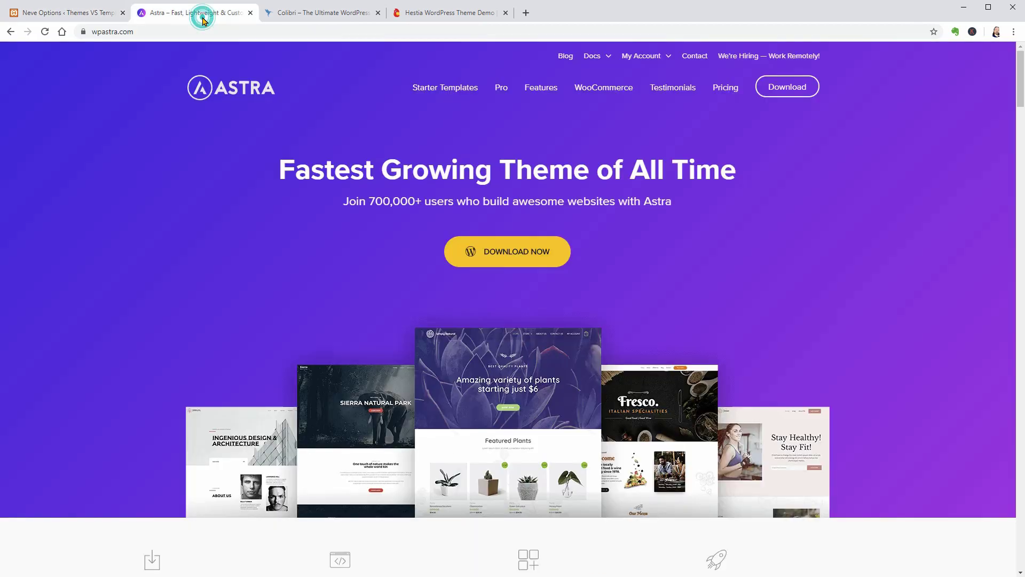
{"action": "left_click", "coordinate": [439, 85]}
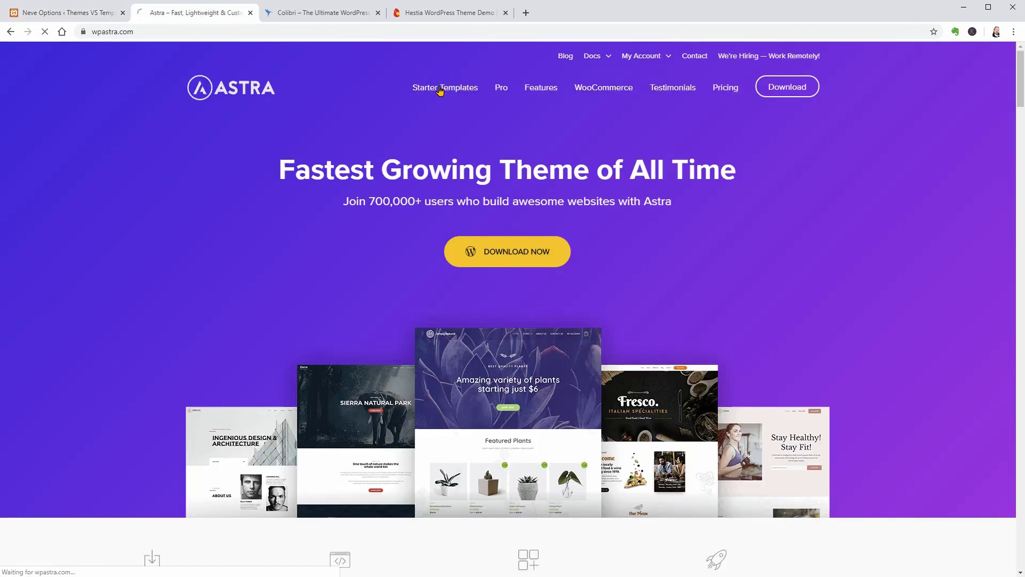
{"action": "scroll", "coordinate": [879, 351], "scroll_direction": "down", "scroll_amount": 2}
{"action": "scroll", "coordinate": [878, 350], "scroll_direction": "down", "scroll_amount": 5}
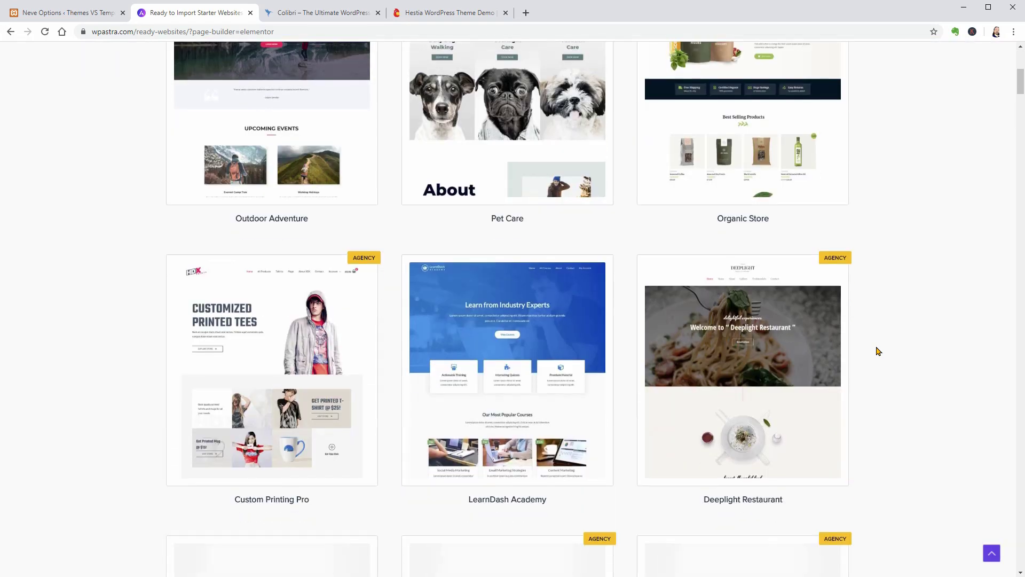
{"action": "scroll", "coordinate": [879, 351], "scroll_direction": "down", "scroll_amount": 5}
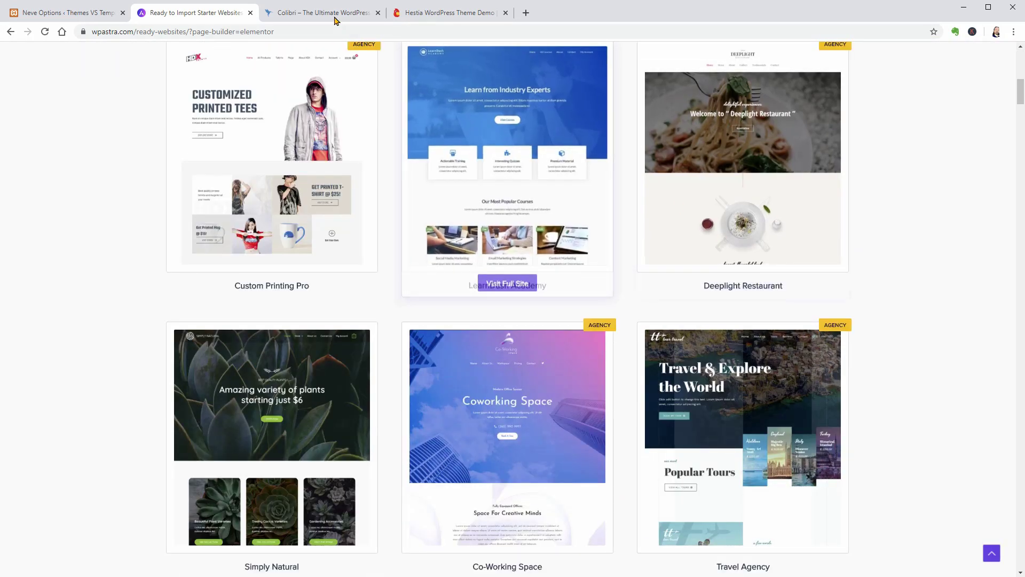
Look over the Colibri homepage, then scroll through the Hestia theme demo.
{"action": "left_click", "coordinate": [335, 16]}
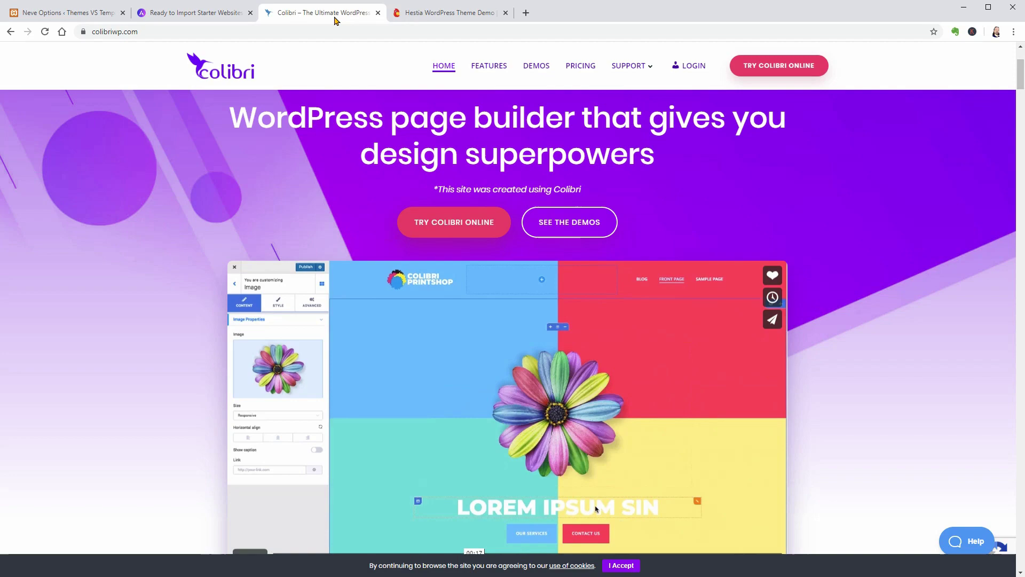
{"action": "left_click", "coordinate": [476, 18]}
{"action": "scroll", "coordinate": [807, 286], "scroll_direction": "down", "scroll_amount": 6}
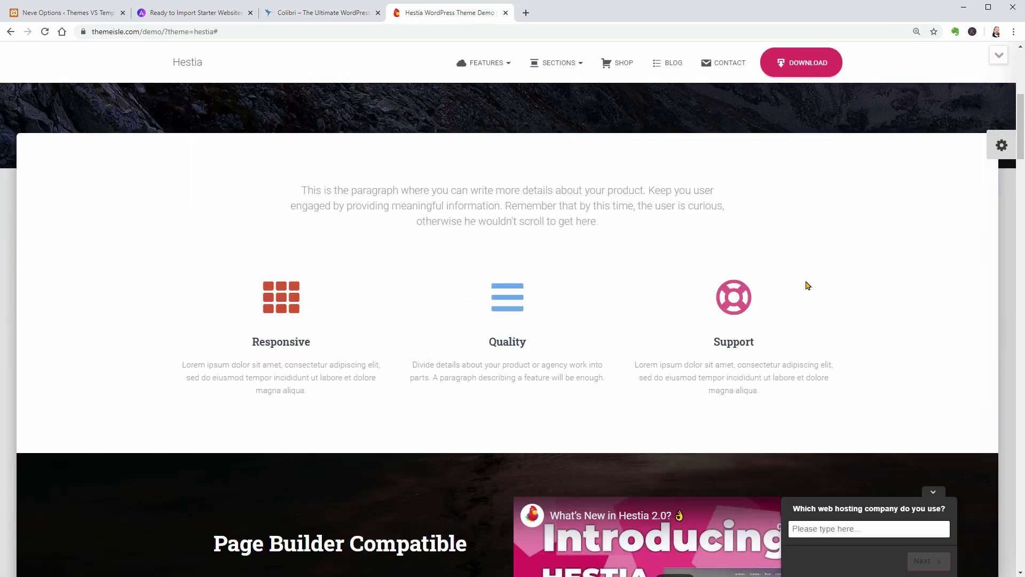
{"action": "scroll", "coordinate": [807, 286], "scroll_direction": "down", "scroll_amount": 2}
{"action": "scroll", "coordinate": [806, 286], "scroll_direction": "up", "scroll_amount": 5}
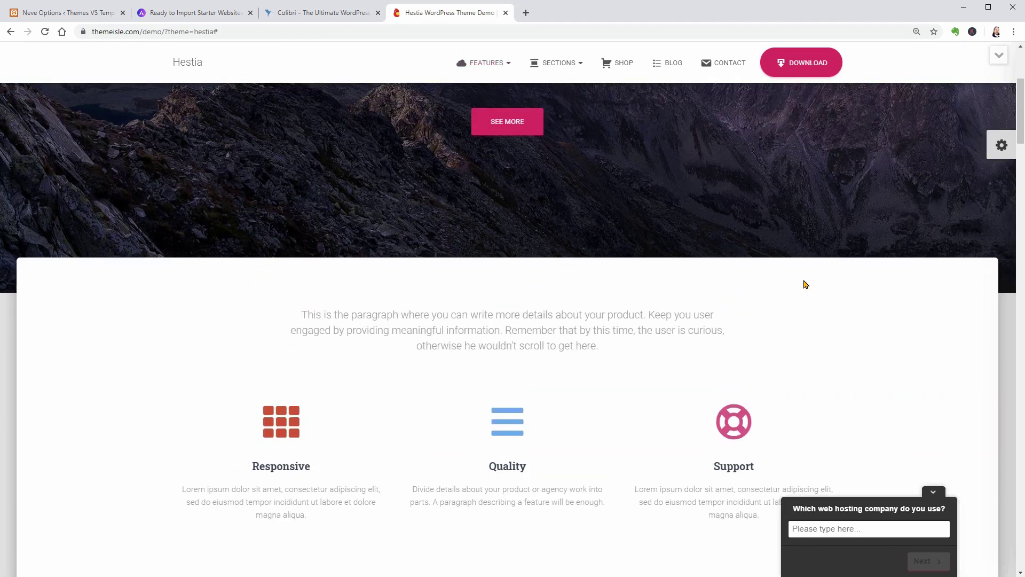
{"action": "scroll", "coordinate": [807, 284], "scroll_direction": "up", "scroll_amount": 4}
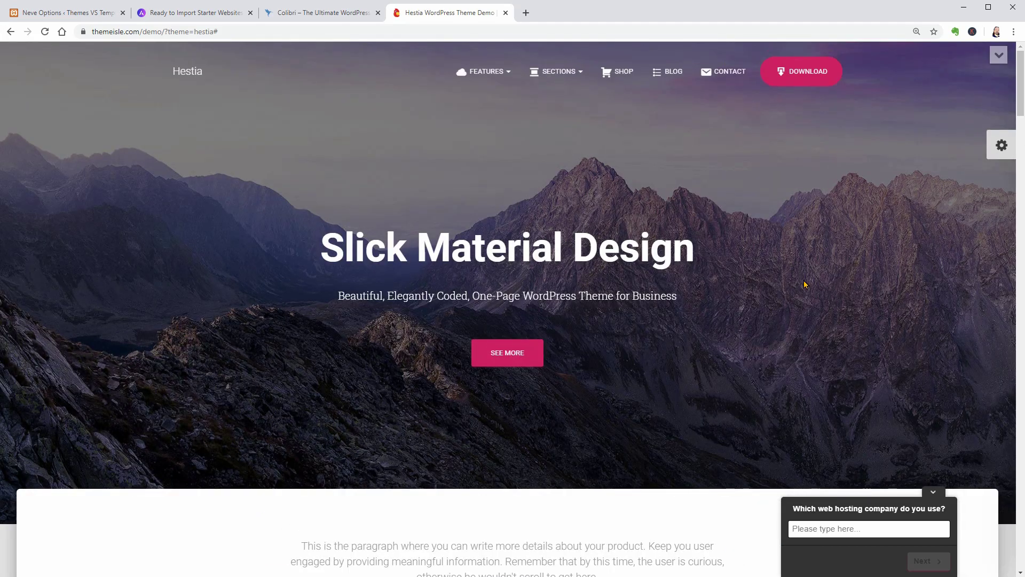
Preview the About Our Business, Contact Us and Pricing templates in Orbit Fox's directory.
{"action": "left_click", "coordinate": [79, 18]}
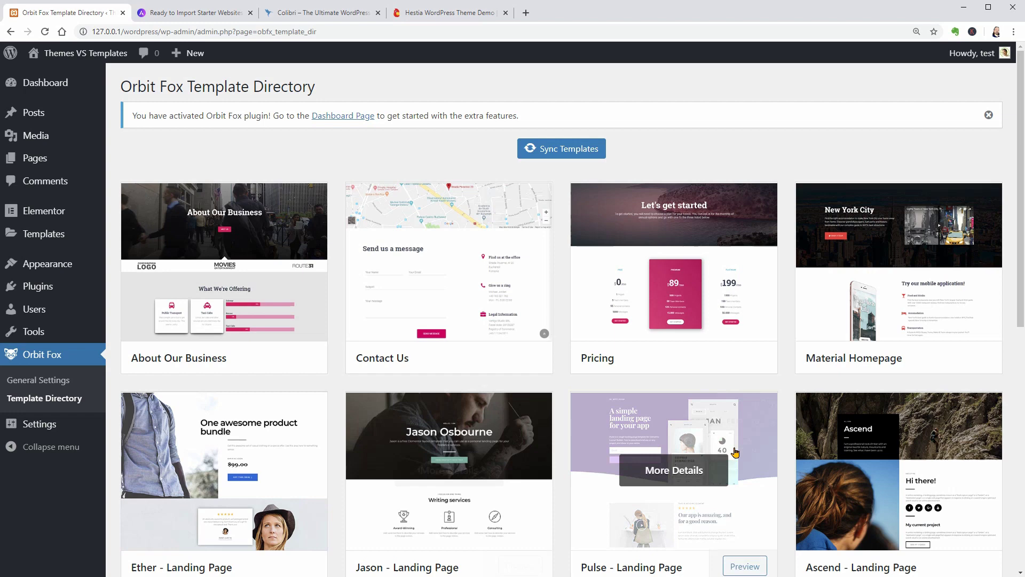
{"action": "scroll", "coordinate": [1024, 315], "scroll_direction": "down", "scroll_amount": 3}
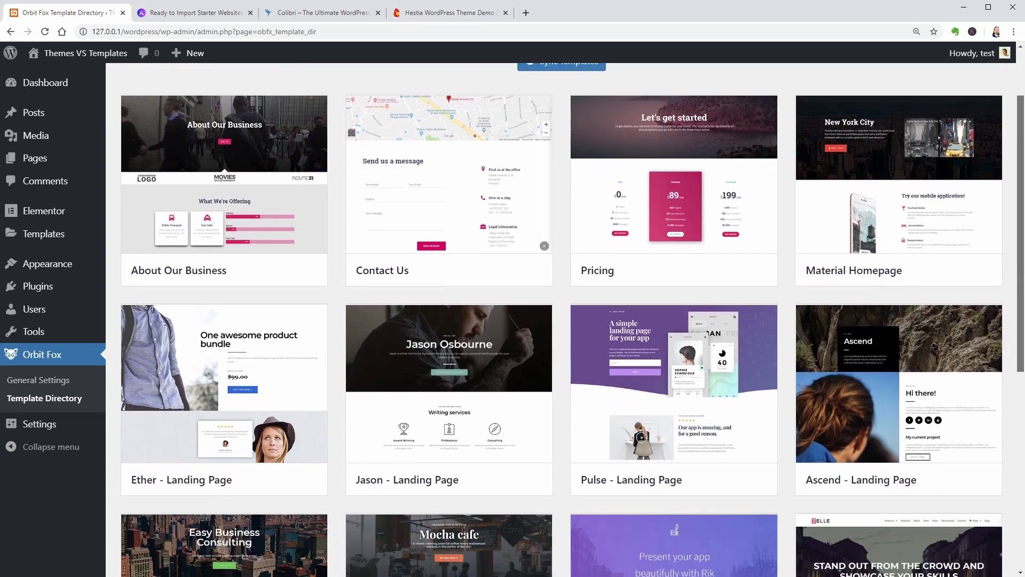
{"action": "scroll", "coordinate": [237, 241], "scroll_direction": "up", "scroll_amount": 2}
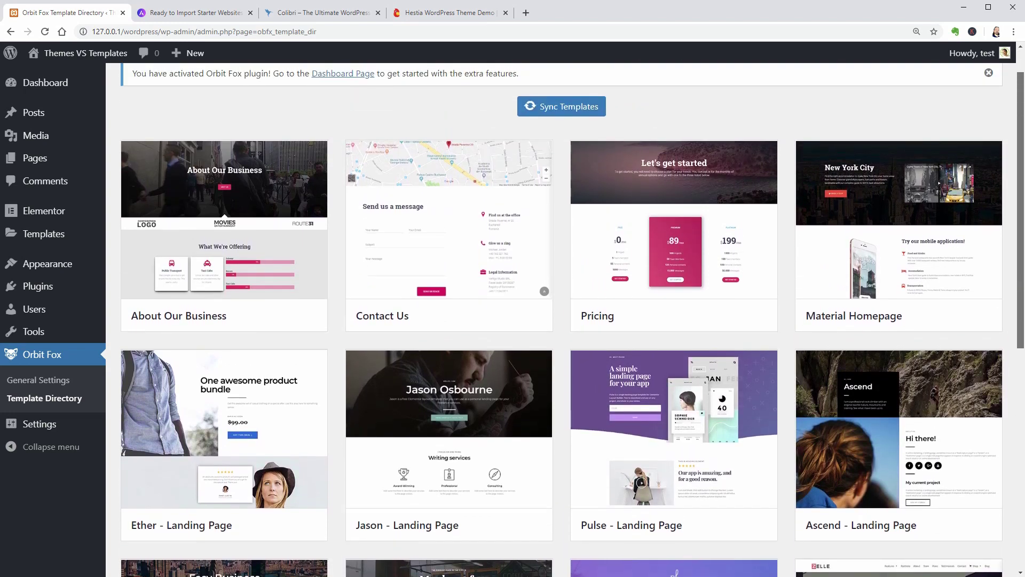
{"action": "left_click", "coordinate": [233, 231]}
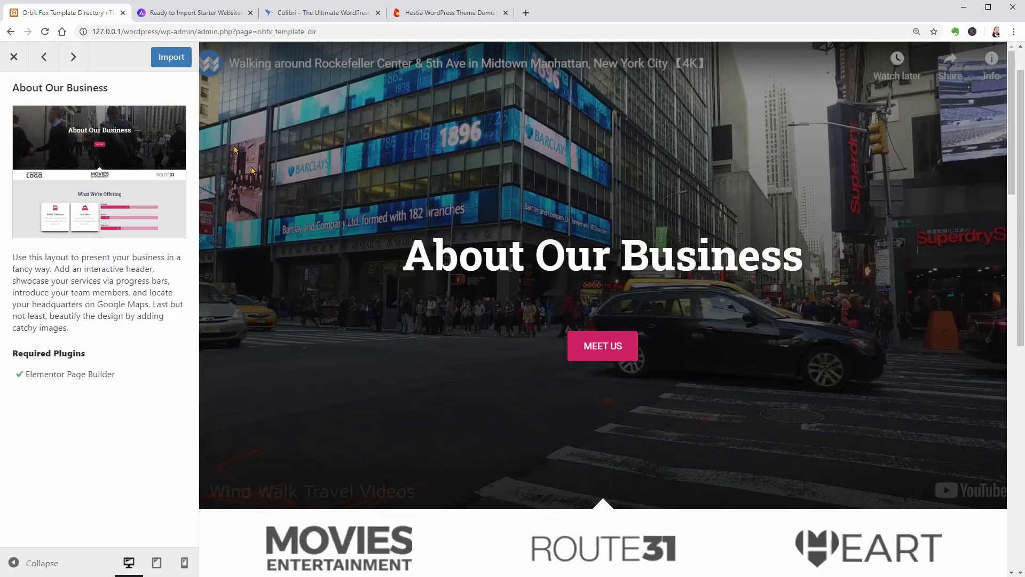
{"action": "left_click", "coordinate": [71, 59]}
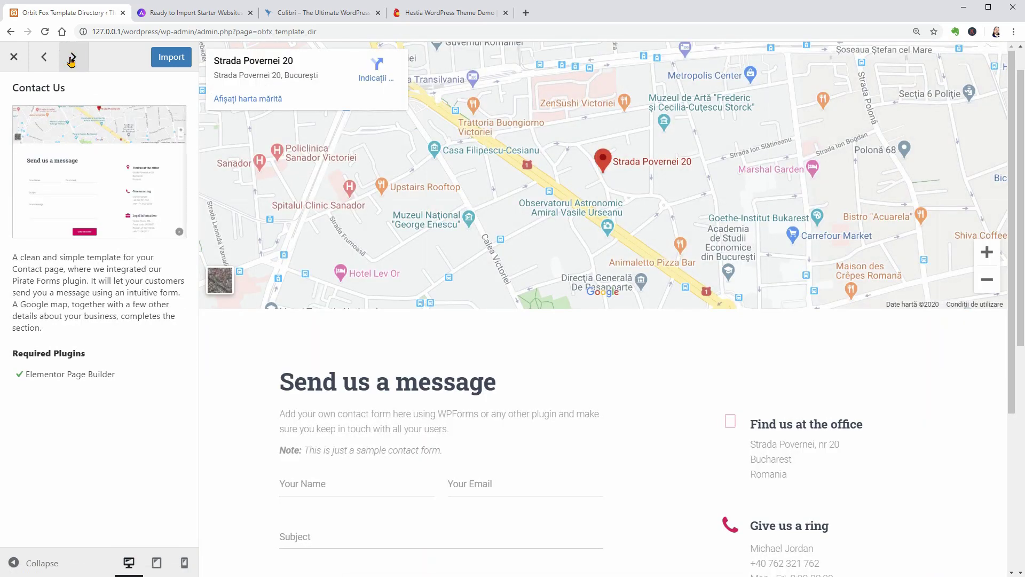
{"action": "left_click", "coordinate": [72, 60]}
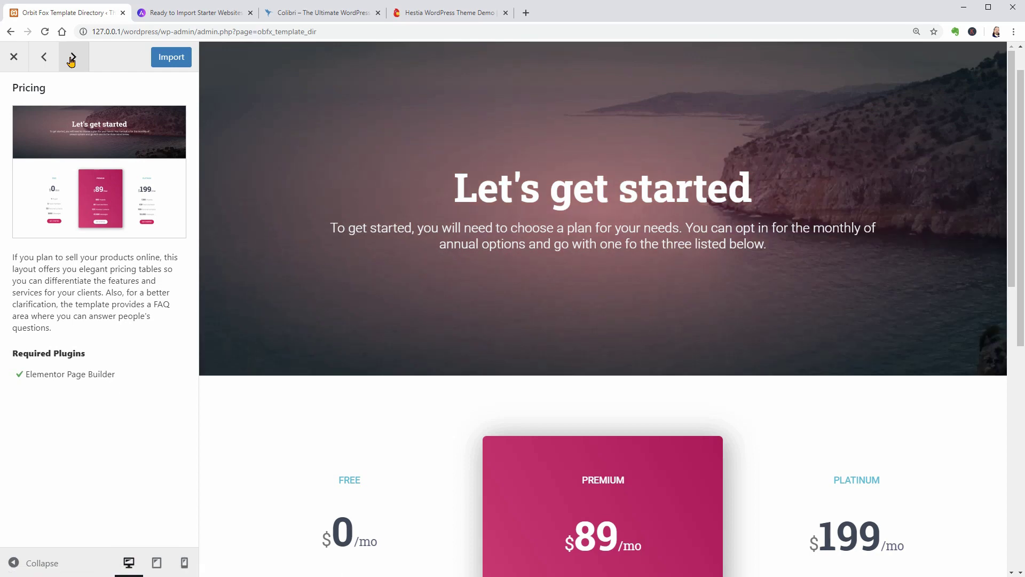
{"action": "scroll", "coordinate": [521, 352], "scroll_direction": "down", "scroll_amount": 5}
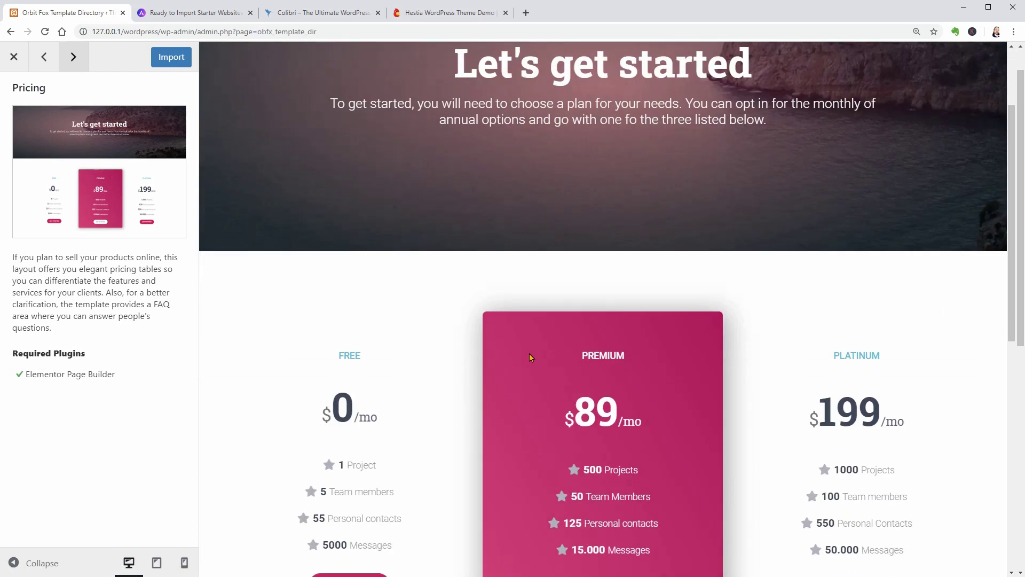